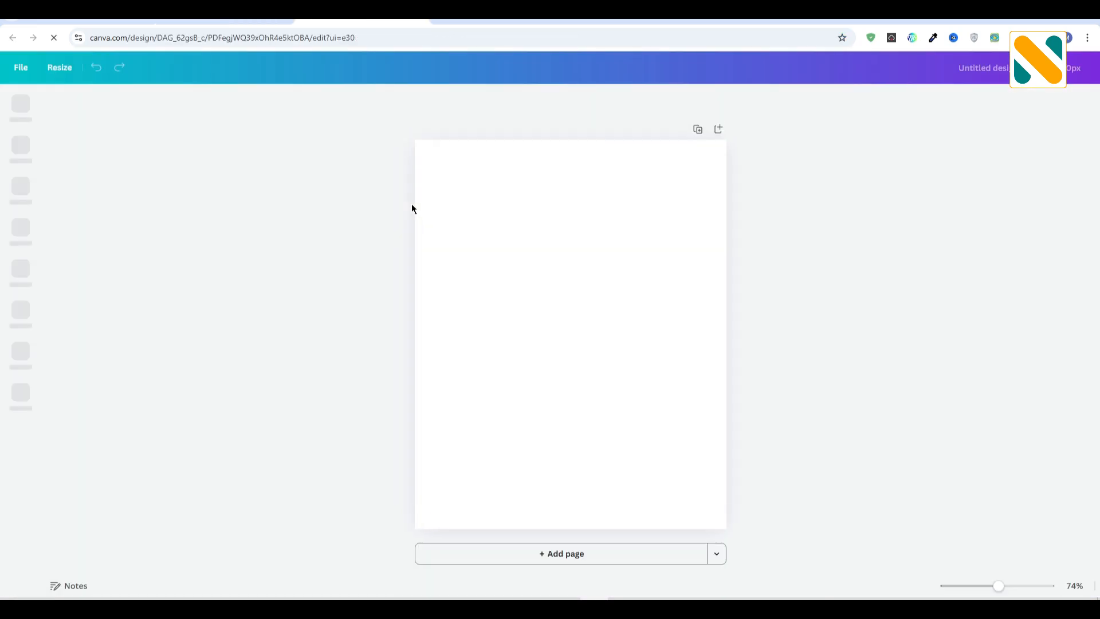
# Set the blank page's background to the solid colour #331D17 from the colour notes
pyautogui.click(583, 187)
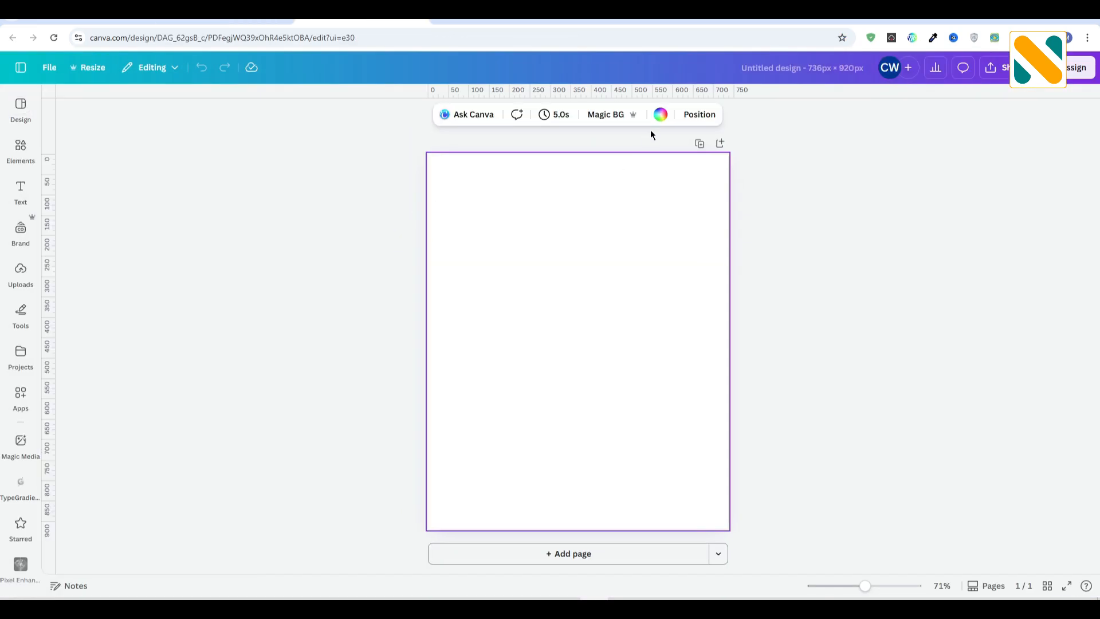
pyautogui.click(661, 115)
pyautogui.click(64, 197)
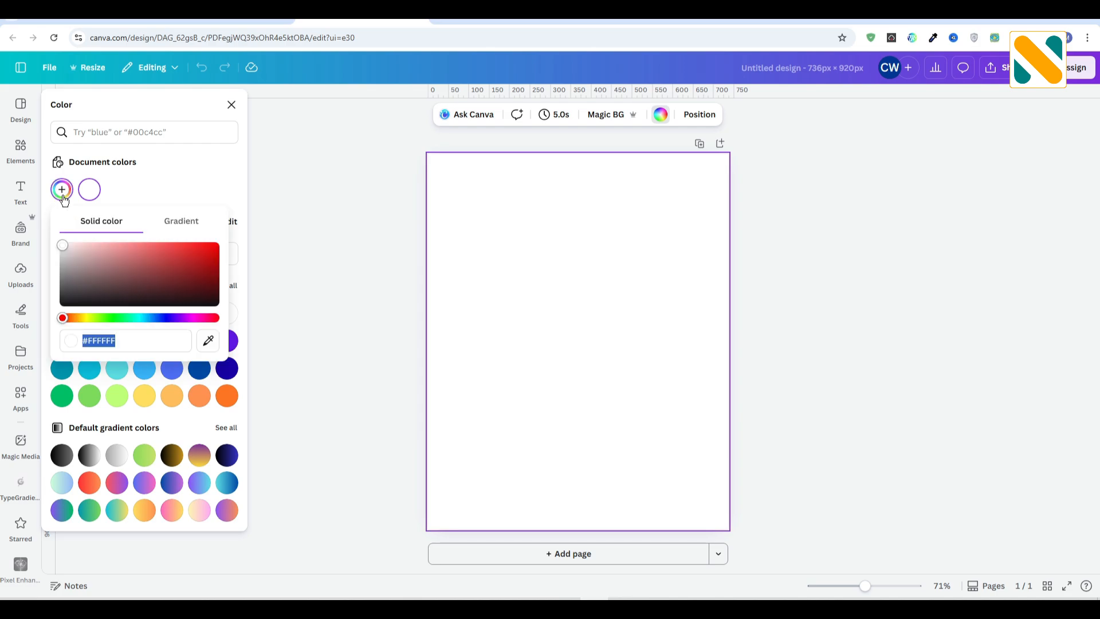
pyautogui.click(680, 604)
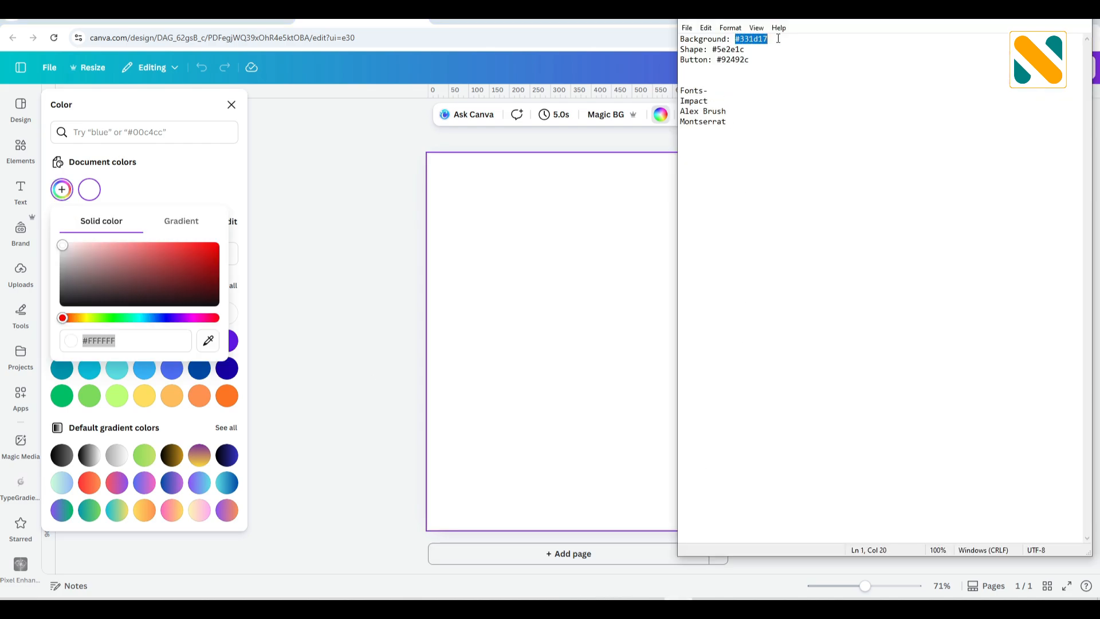
pyautogui.doubleClick(103, 340)
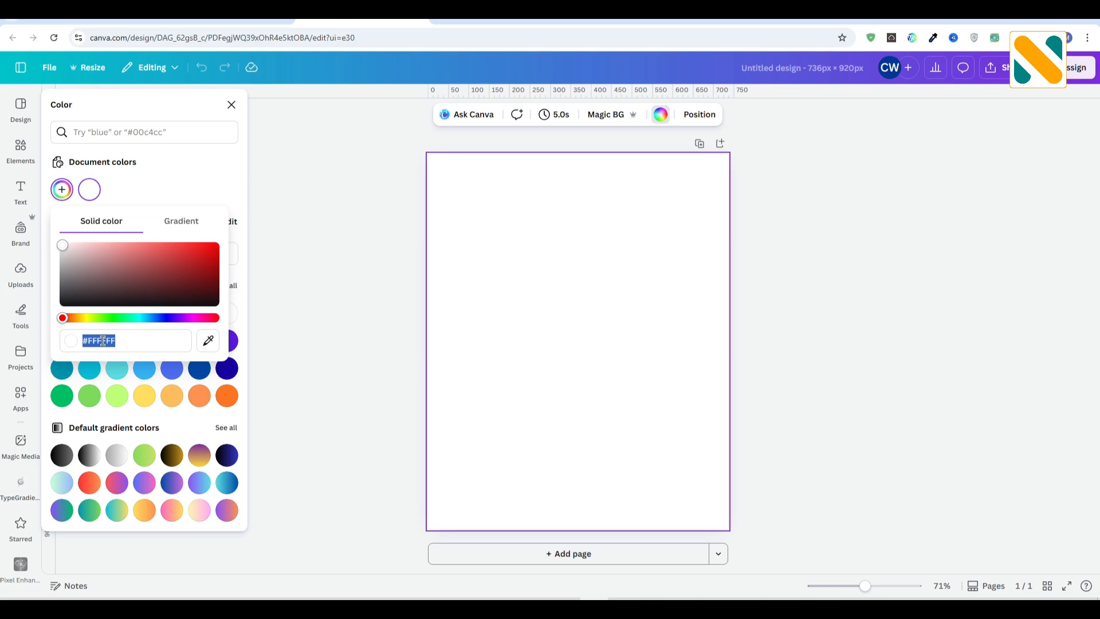
pyautogui.write('#331D17')
pyautogui.click(218, 170)
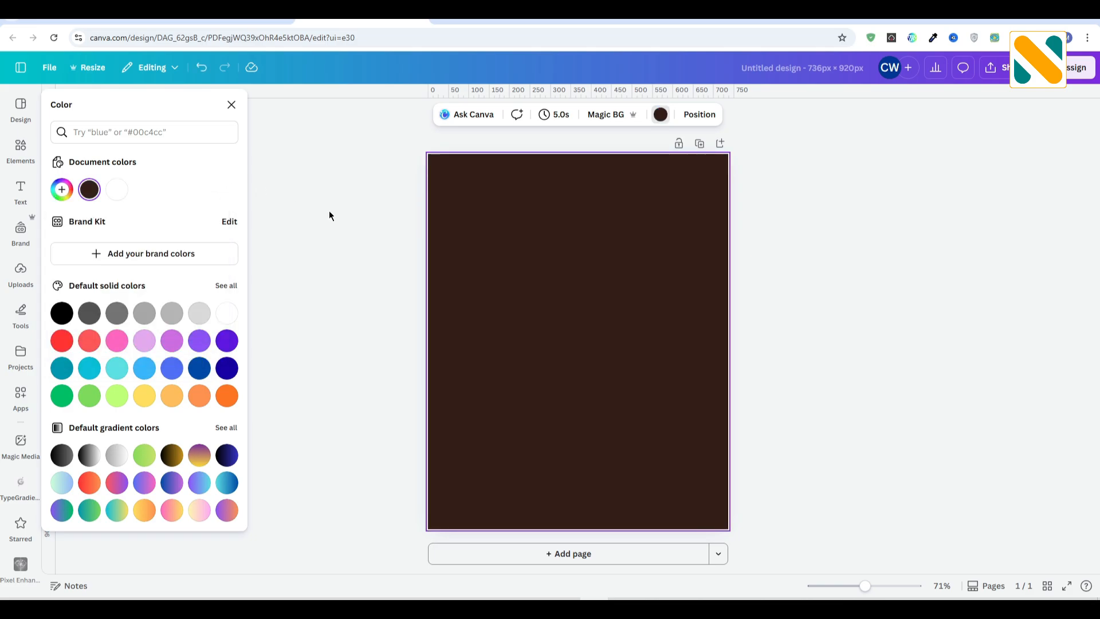
pyautogui.click(329, 211)
# Add a square shape and stretch it into a full-width band along the page's lower edge
pyautogui.click(22, 156)
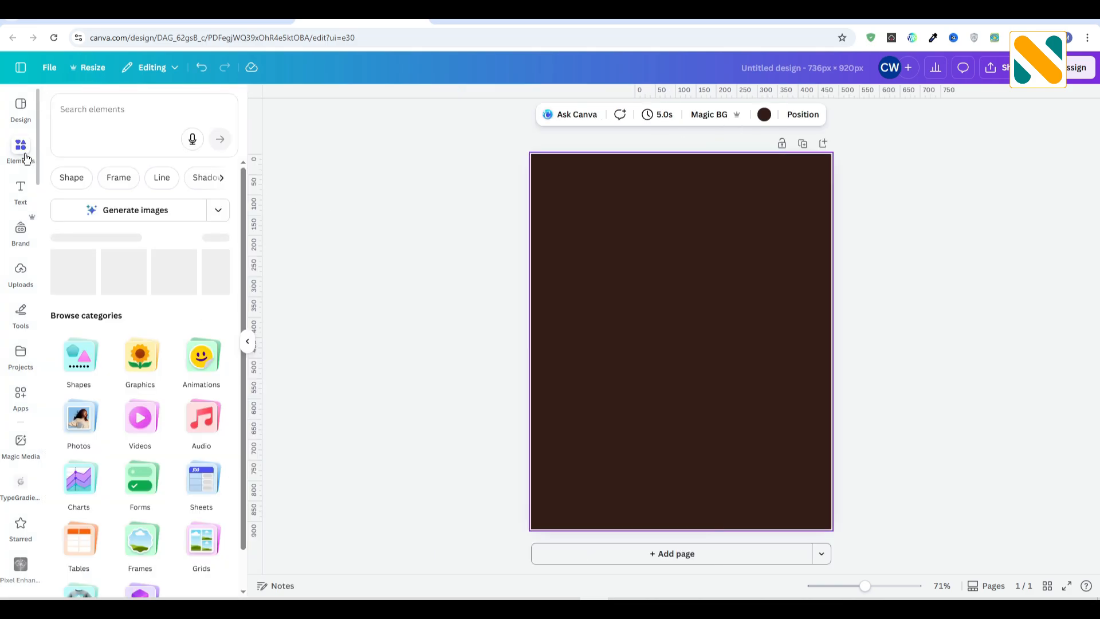
pyautogui.click(81, 357)
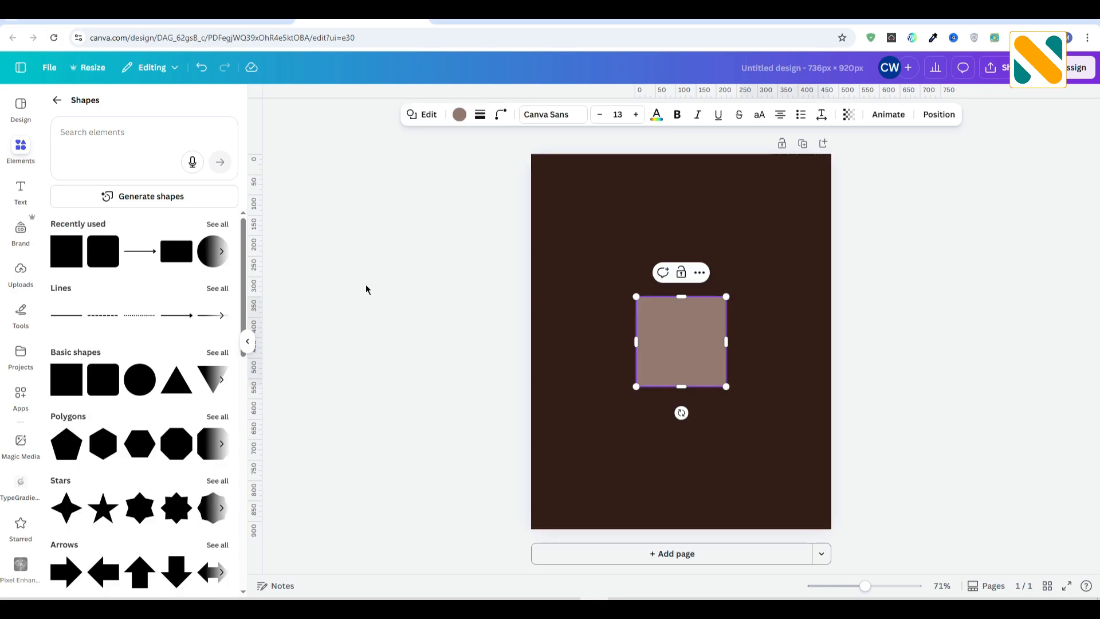
pyautogui.click(624, 349)
pyautogui.moveTo(676, 361); pyautogui.dragTo(675, 498)
pyautogui.moveTo(687, 451); pyautogui.dragTo(685, 469)
pyautogui.moveTo(636, 495); pyautogui.dragTo(534, 496)
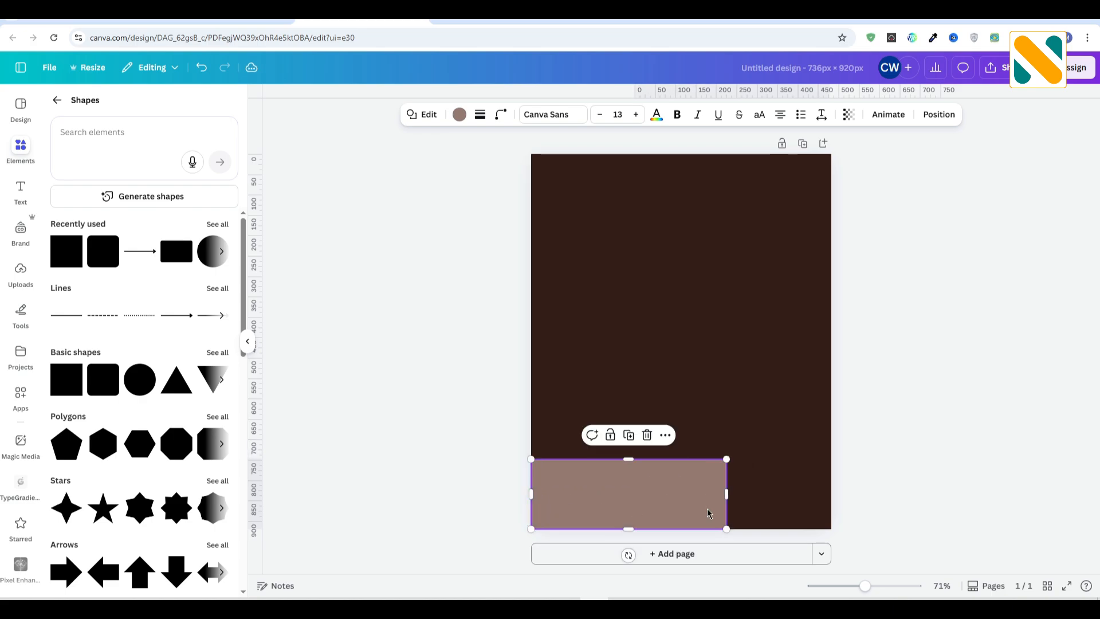
pyautogui.moveTo(730, 503); pyautogui.dragTo(832, 501)
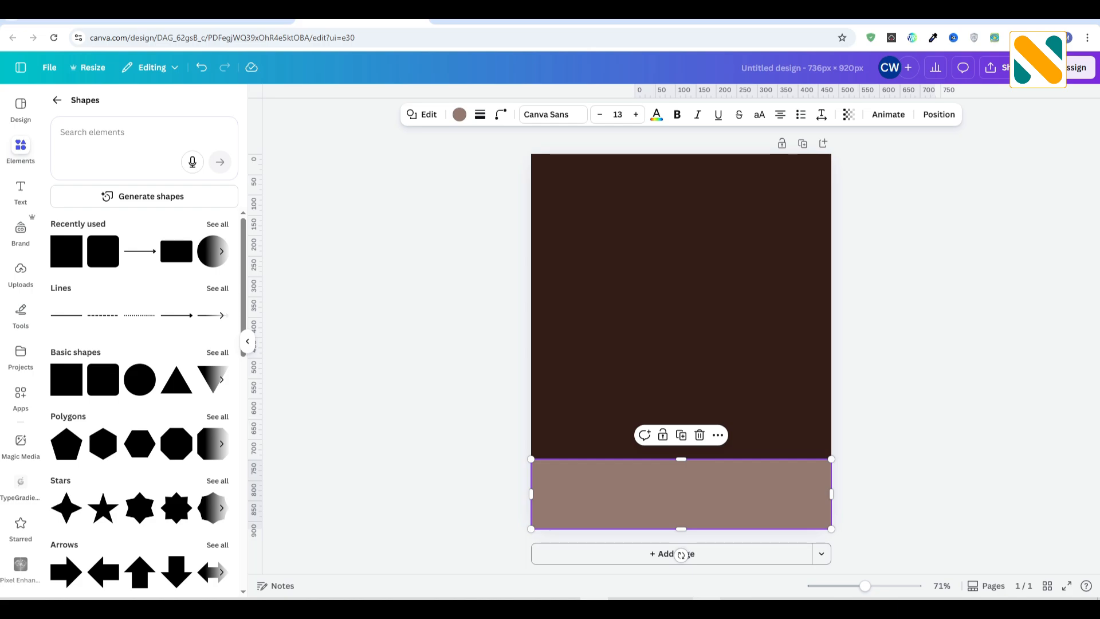
# Recolour the band at the page's lower edge with the shape colour #5E2E1C from the colour notes
pyautogui.click(679, 607)
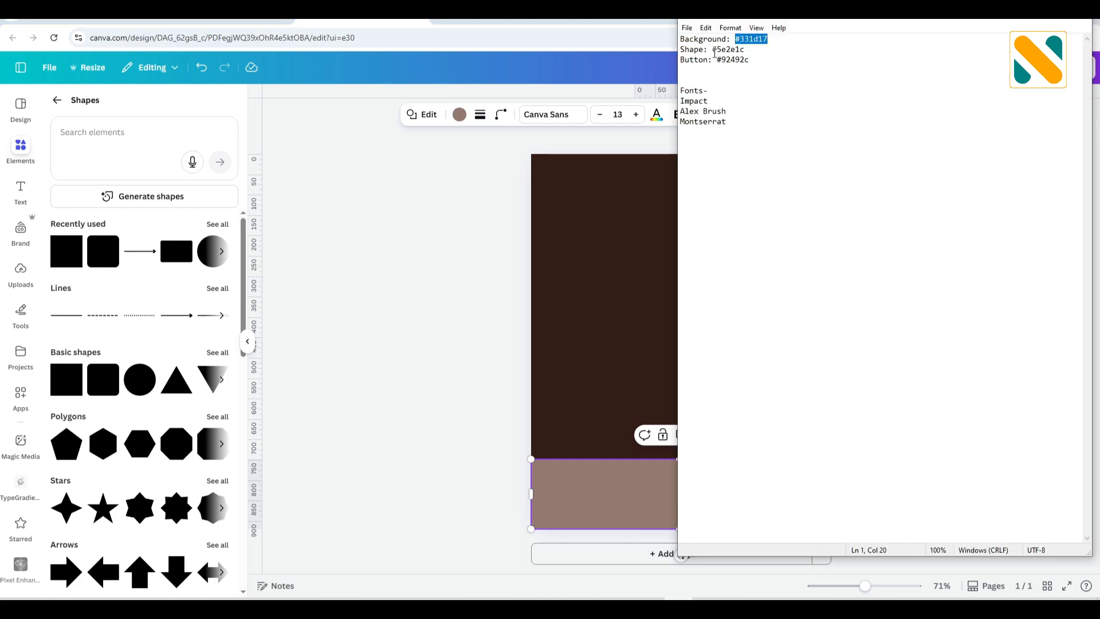
pyautogui.moveTo(714, 50); pyautogui.dragTo(742, 50)
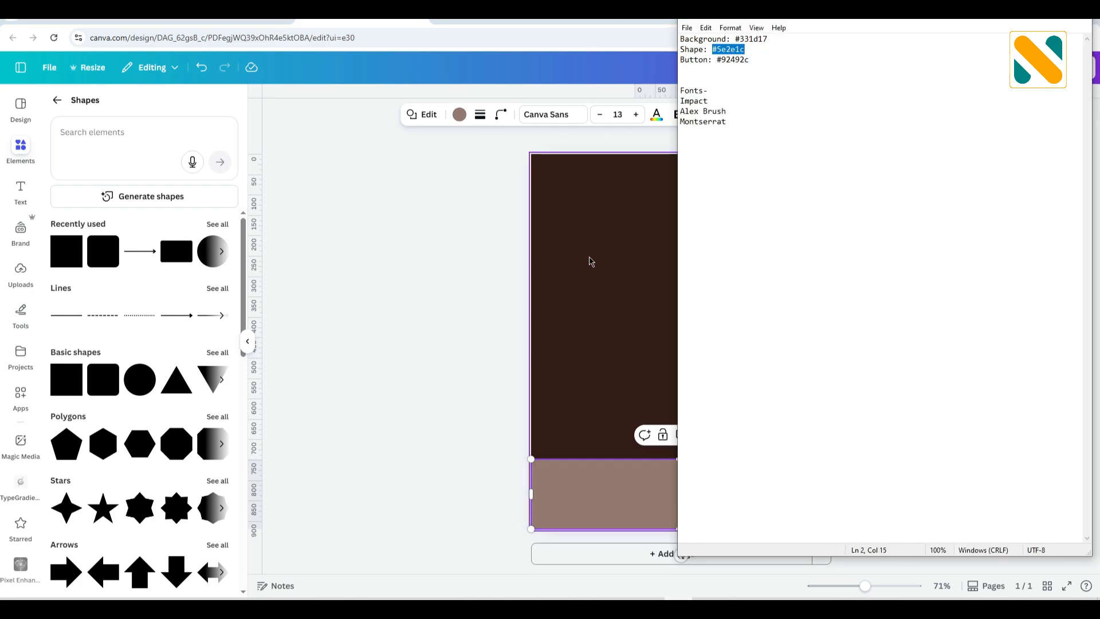
pyautogui.click(608, 511)
pyautogui.click(459, 114)
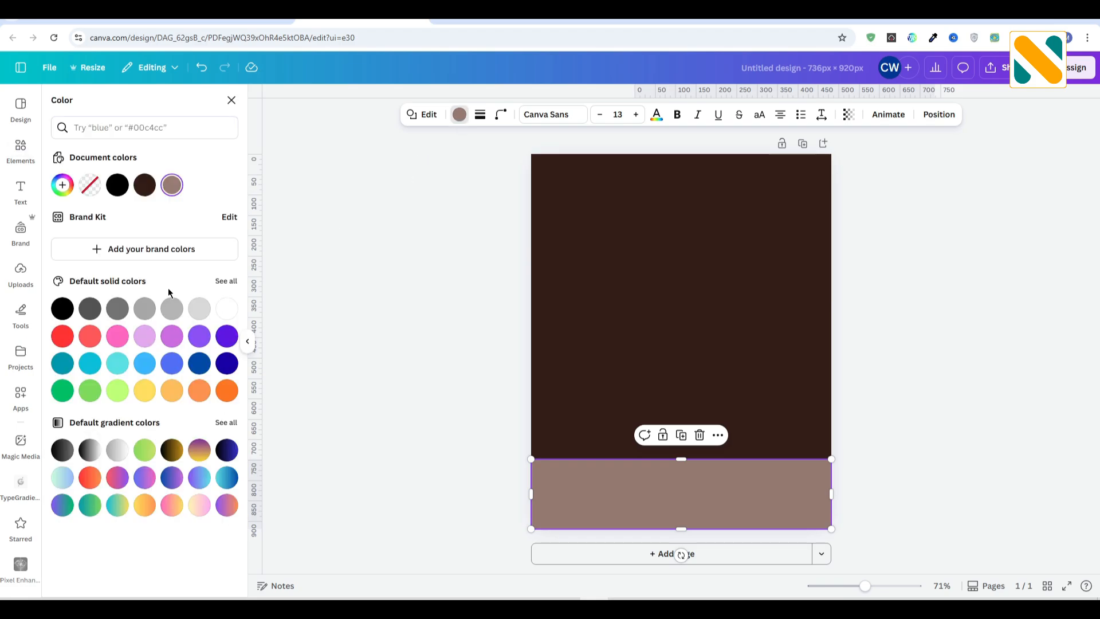
pyautogui.click(63, 185)
pyautogui.click(132, 334)
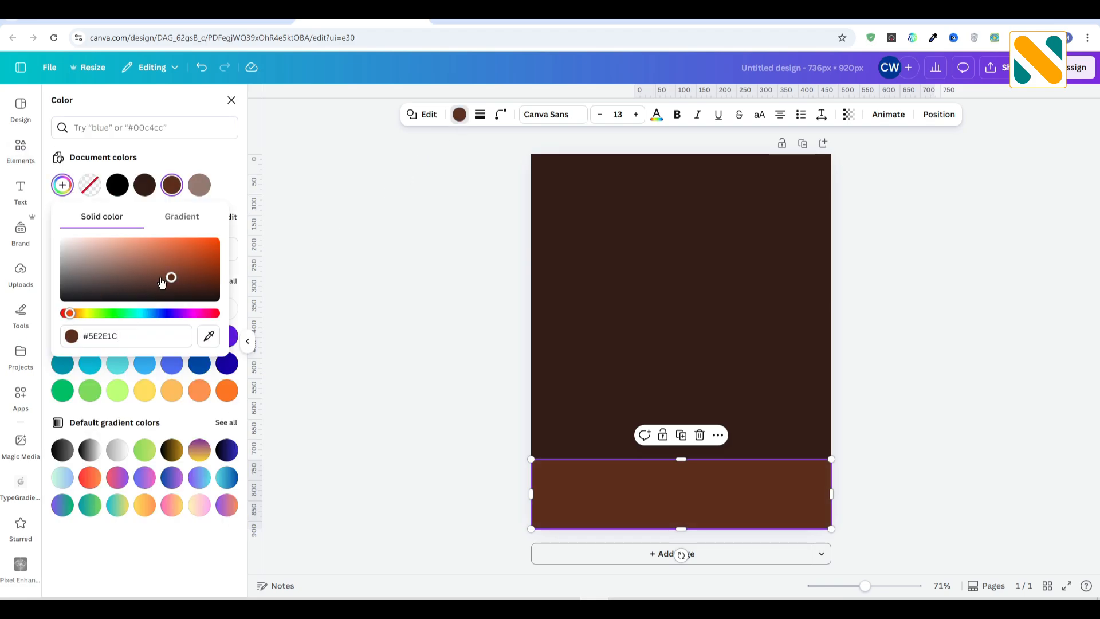
pyautogui.write('#5e2e1c')
pyautogui.click(235, 171)
pyautogui.click(335, 259)
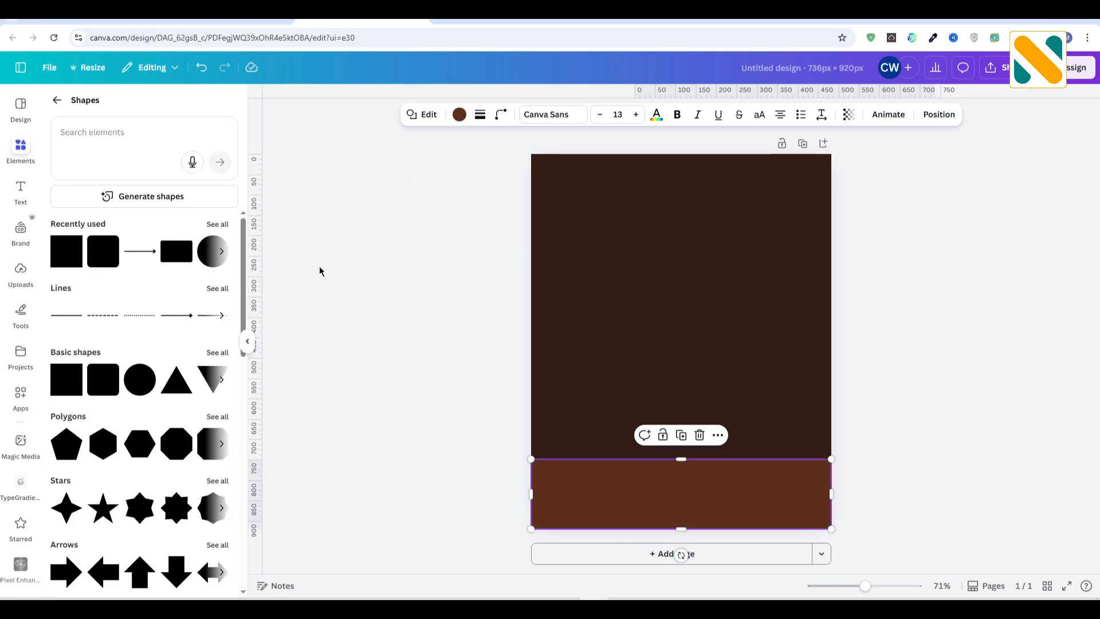
pyautogui.click(322, 266)
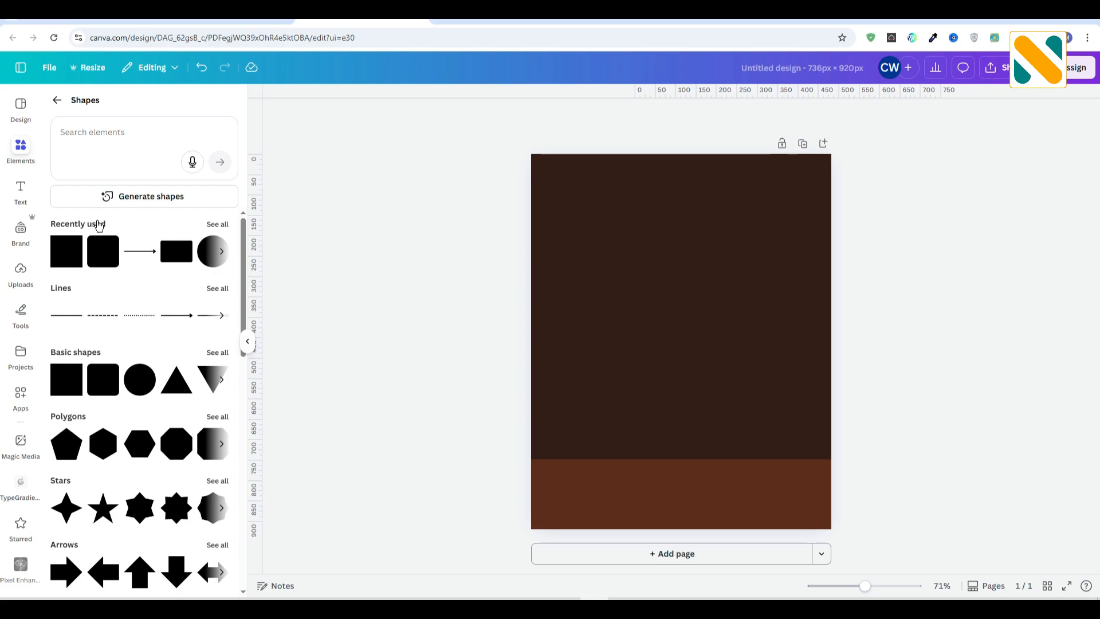
# Add a subheading text box reading "CUP" to the page
pyautogui.click(20, 189)
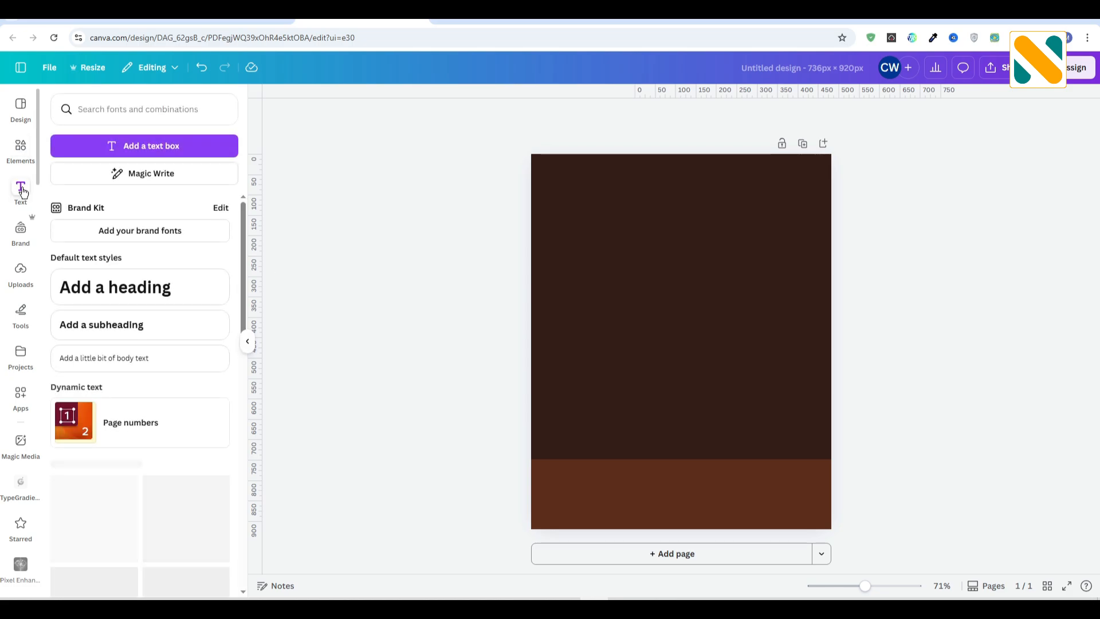
pyautogui.click(116, 330)
pyautogui.press('BackSpace')
pyautogui.write('CU')
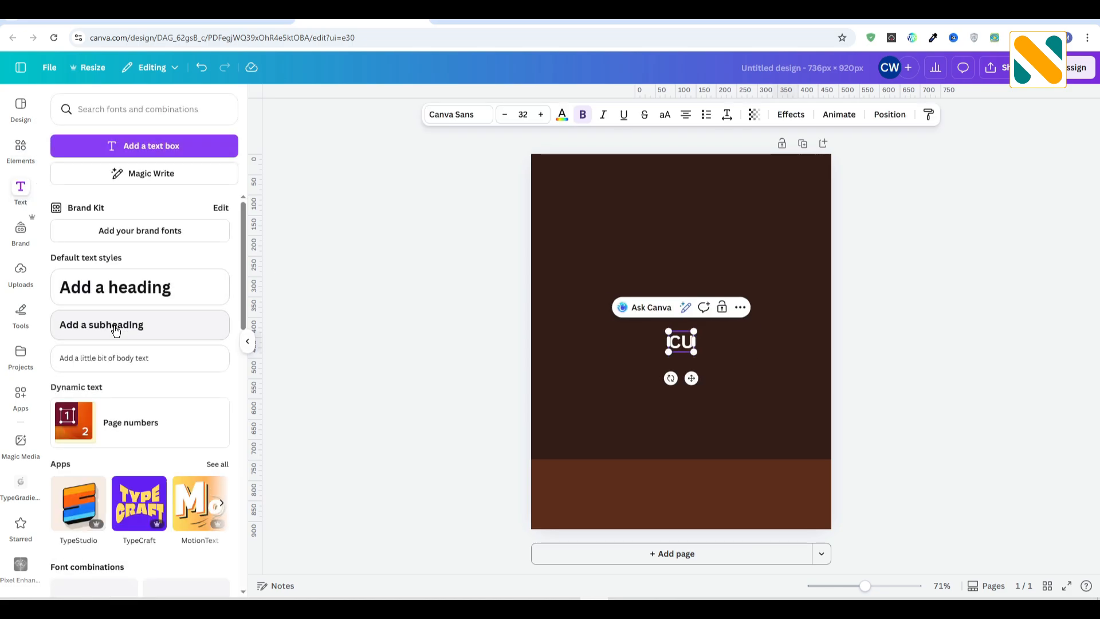
pyautogui.write('P')
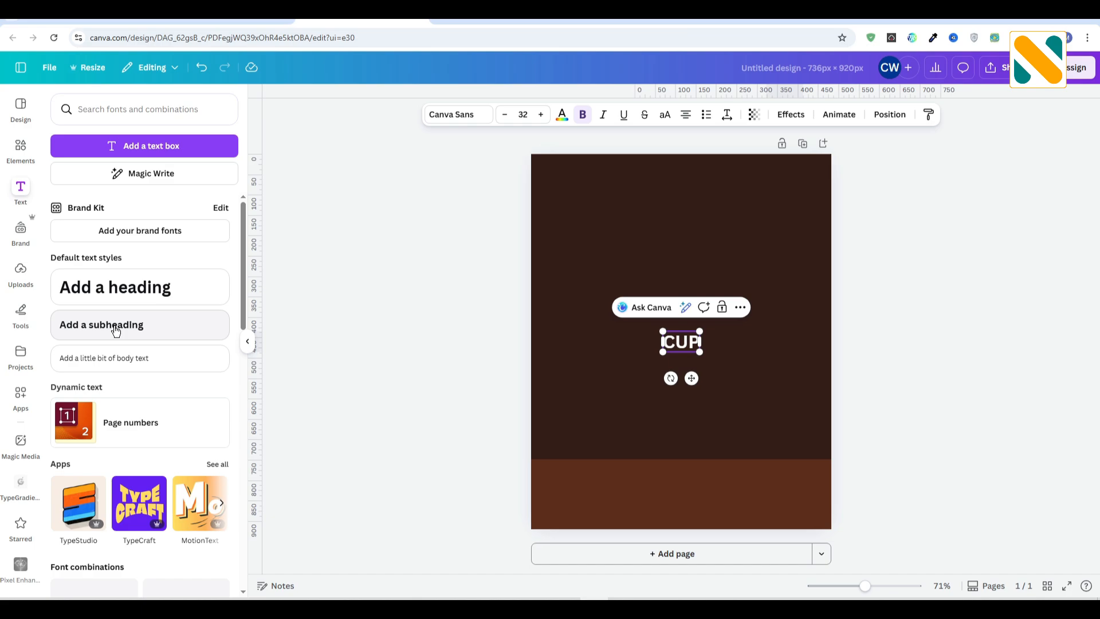
pyautogui.click(306, 309)
# Change the font of the CUP text to Impact
pyautogui.click(675, 351)
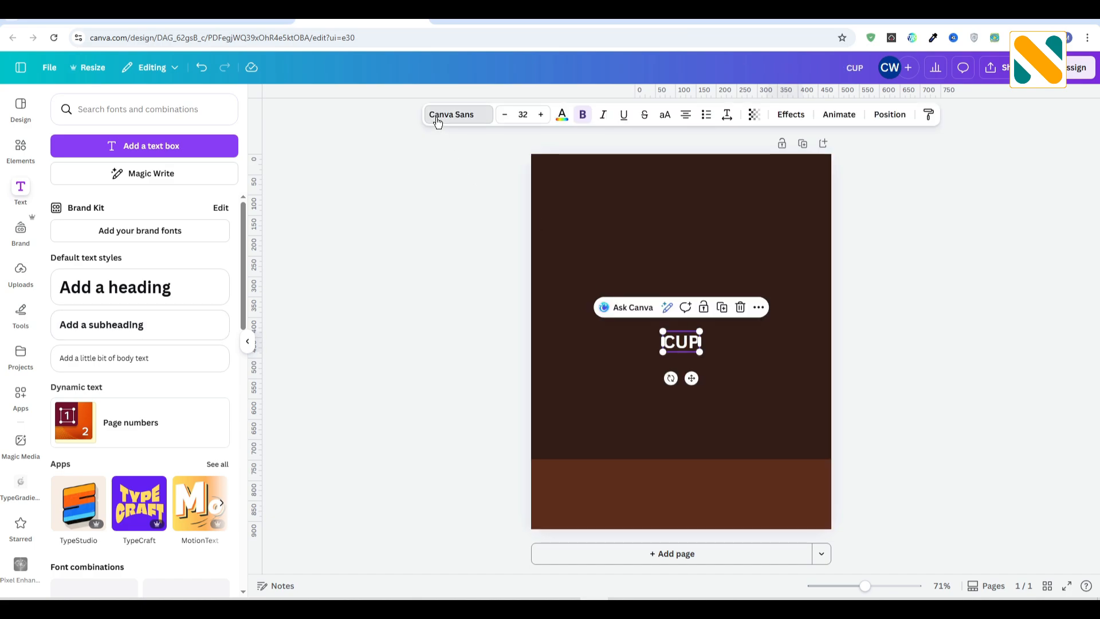
pyautogui.click(438, 115)
pyautogui.click(165, 155)
pyautogui.write('Impact')
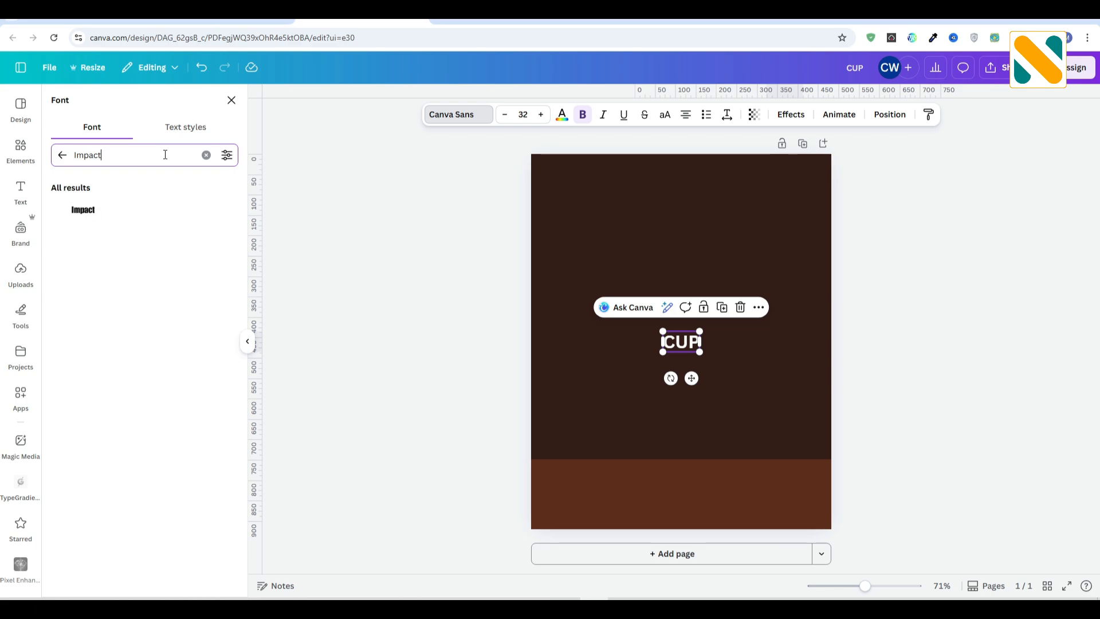
pyautogui.click(145, 208)
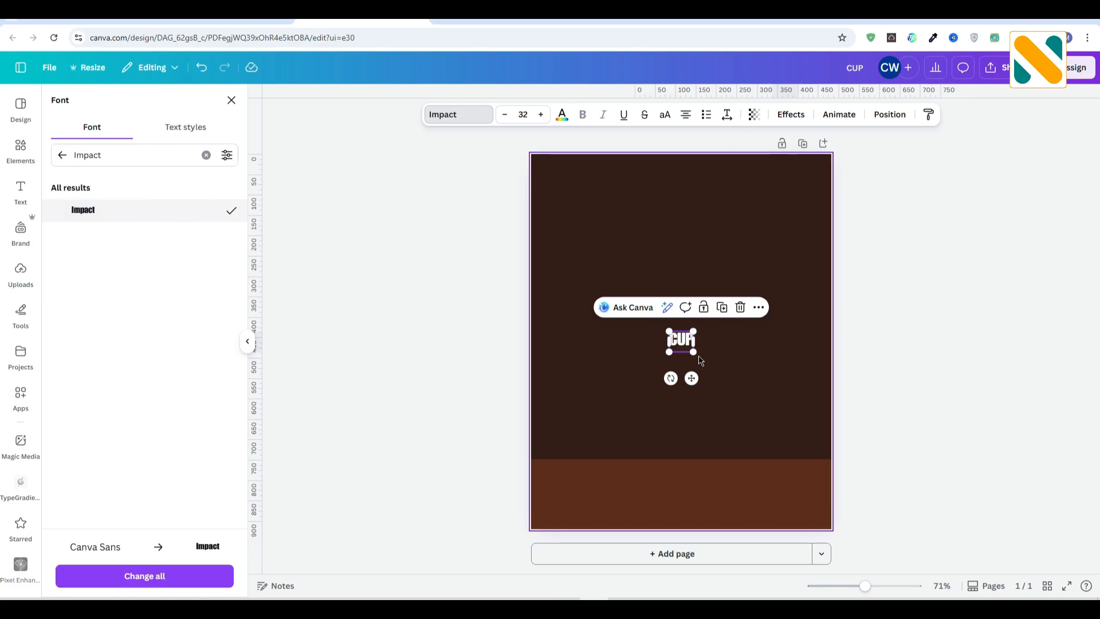
# Set the CUP text's transparency to 15 and enlarge it to about size 179 in the page's upper half
pyautogui.moveTo(695, 352); pyautogui.dragTo(781, 399)
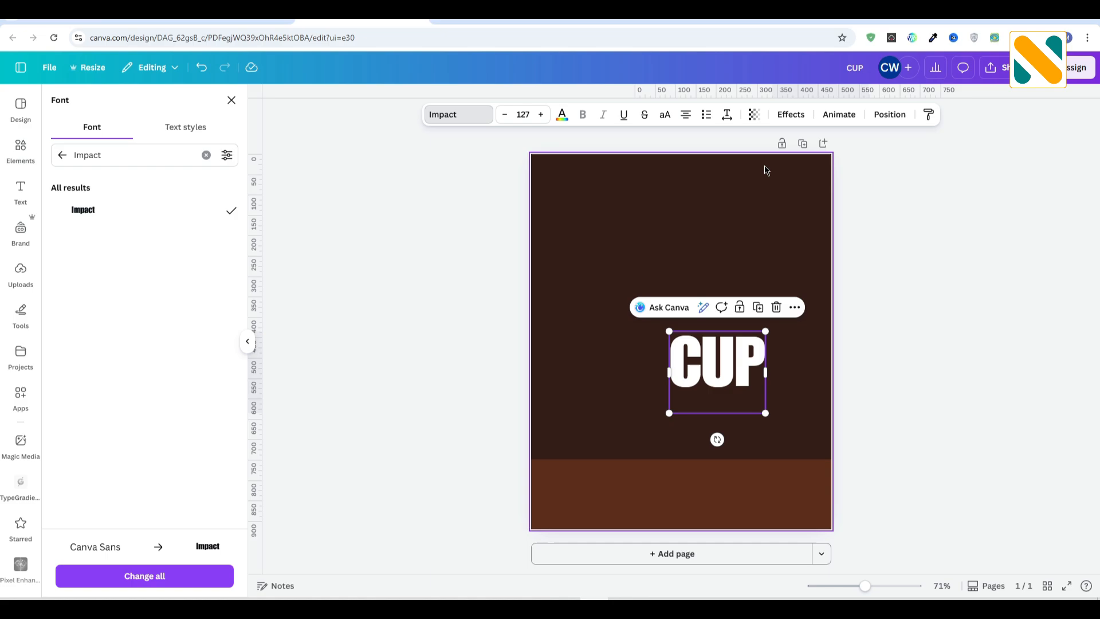
pyautogui.click(754, 114)
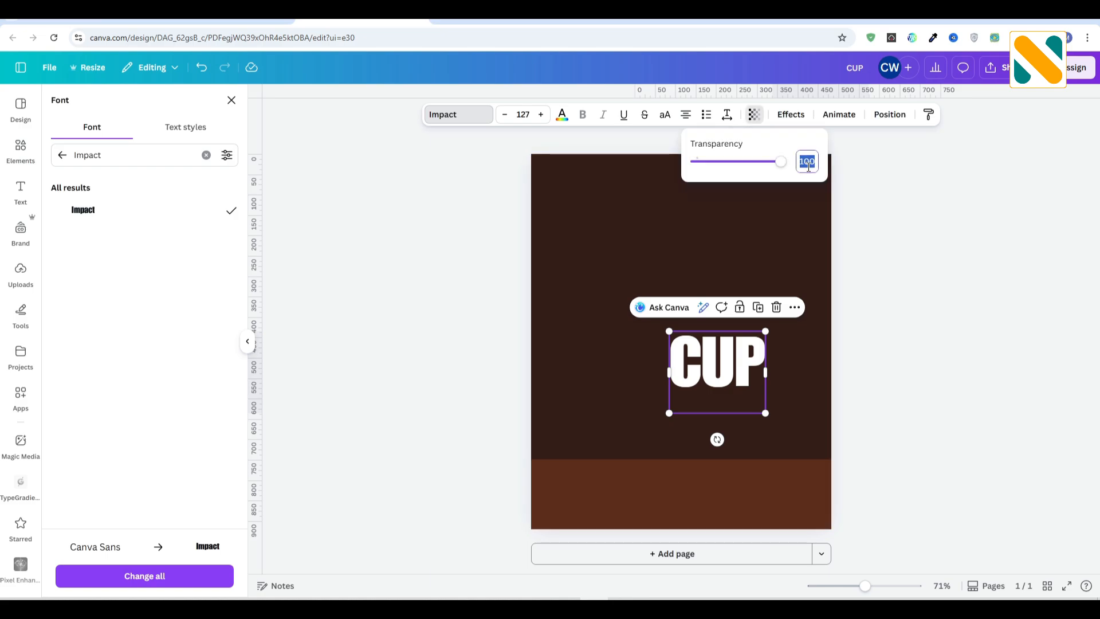
pyautogui.write('15')
pyautogui.moveTo(714, 366); pyautogui.dragTo(629, 256)
pyautogui.moveTo(680, 303); pyautogui.dragTo(719, 337)
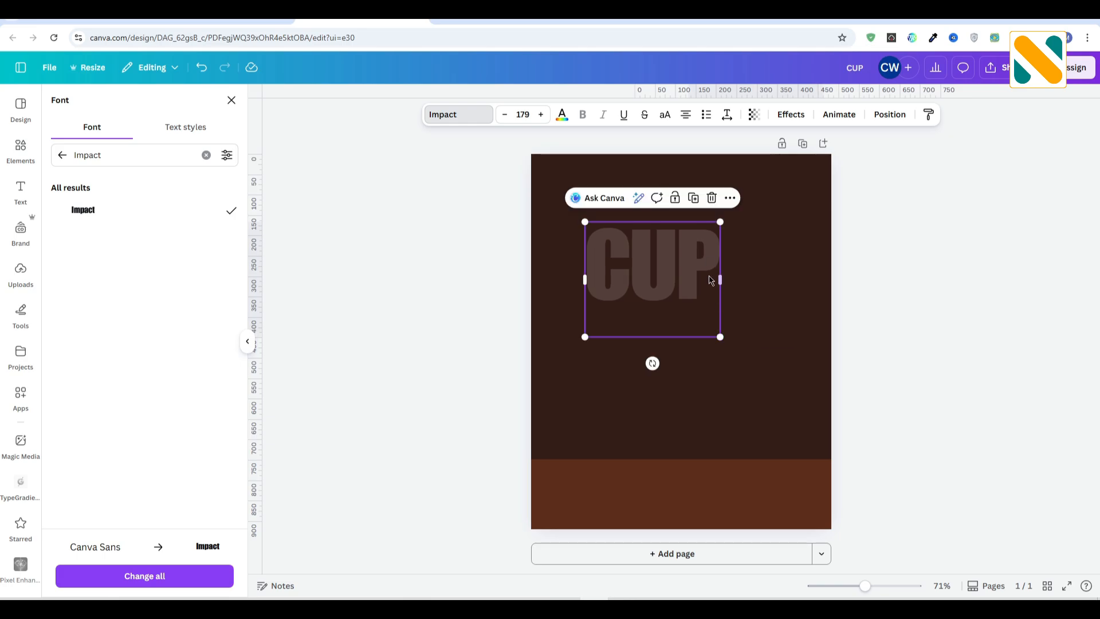
# Duplicate the faded CUP text twice, stacking the copies in a column below the original
pyautogui.click(694, 204)
pyautogui.moveTo(671, 280); pyautogui.dragTo(663, 363)
pyautogui.click(693, 278)
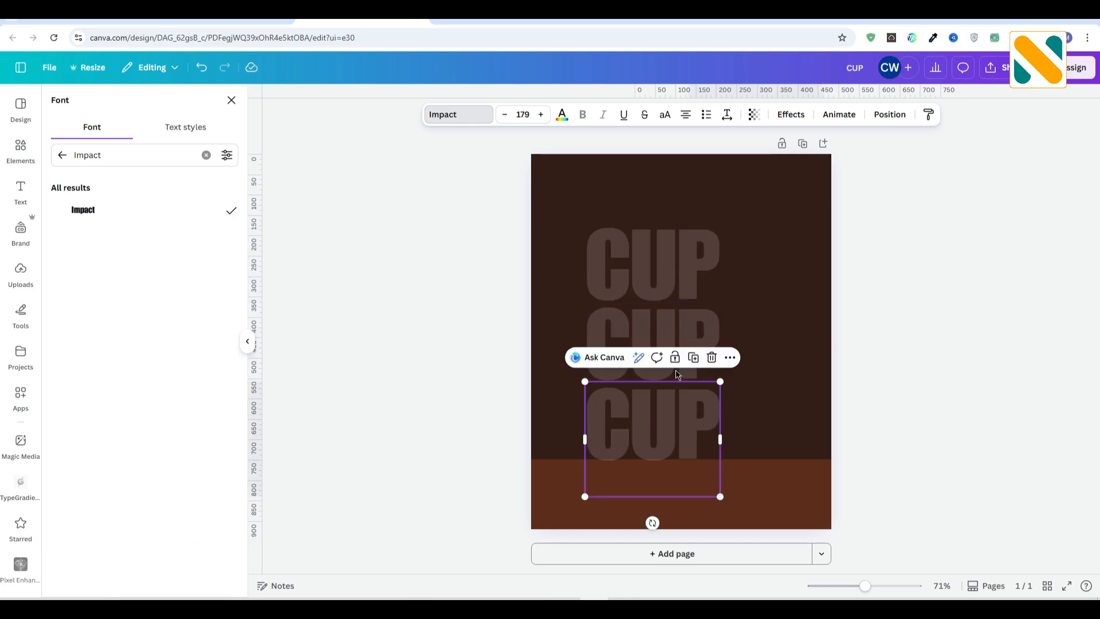
# Move the two lower CUP texts up until the three lines sit closely and evenly stacked
pyautogui.click(665, 419)
pyautogui.click(881, 387)
pyautogui.moveTo(803, 395); pyautogui.dragTo(656, 273)
pyautogui.click(690, 337)
pyautogui.moveTo(690, 335); pyautogui.dragTo(690, 335)
pyautogui.click(906, 325)
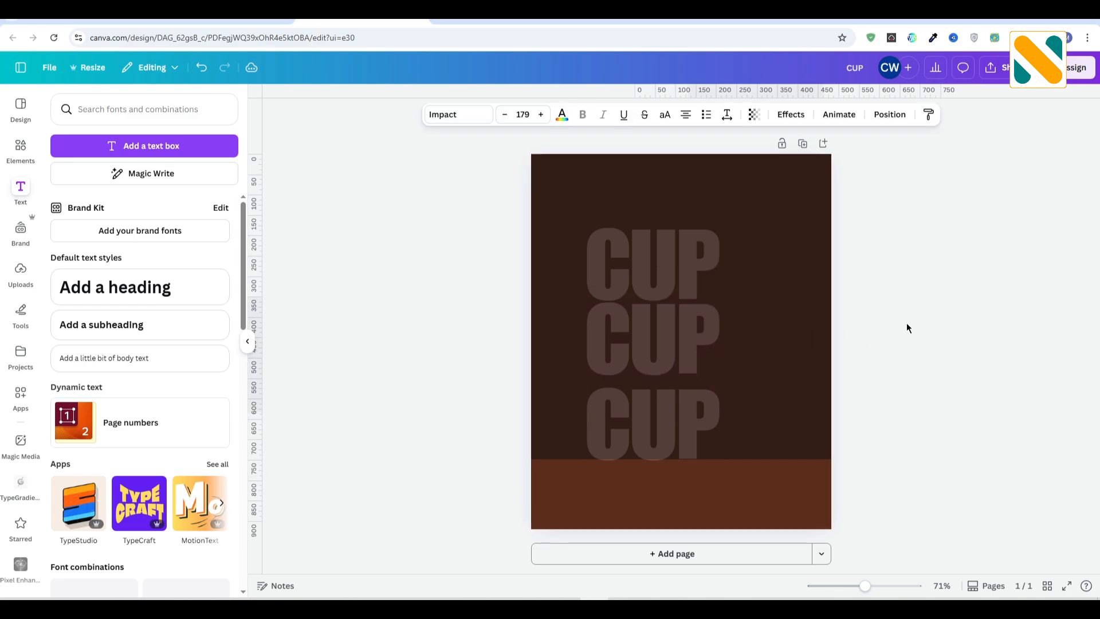
pyautogui.press('Up')
pyautogui.click(692, 405)
pyautogui.press('Up')
pyautogui.press('Up')
pyautogui.press('Up')
pyautogui.press('Up')
pyautogui.press('Up')
pyautogui.press('Up')
pyautogui.press('Up')
pyautogui.press('Up')
pyautogui.press('Up')
pyautogui.press('Up')
pyautogui.press('Up')
pyautogui.press('Up')
pyautogui.press('Up')
pyautogui.press('Up')
pyautogui.press('Up')
pyautogui.press('Up')
pyautogui.press('Up')
pyautogui.press('Up')
pyautogui.press('Up')
pyautogui.press('Up')
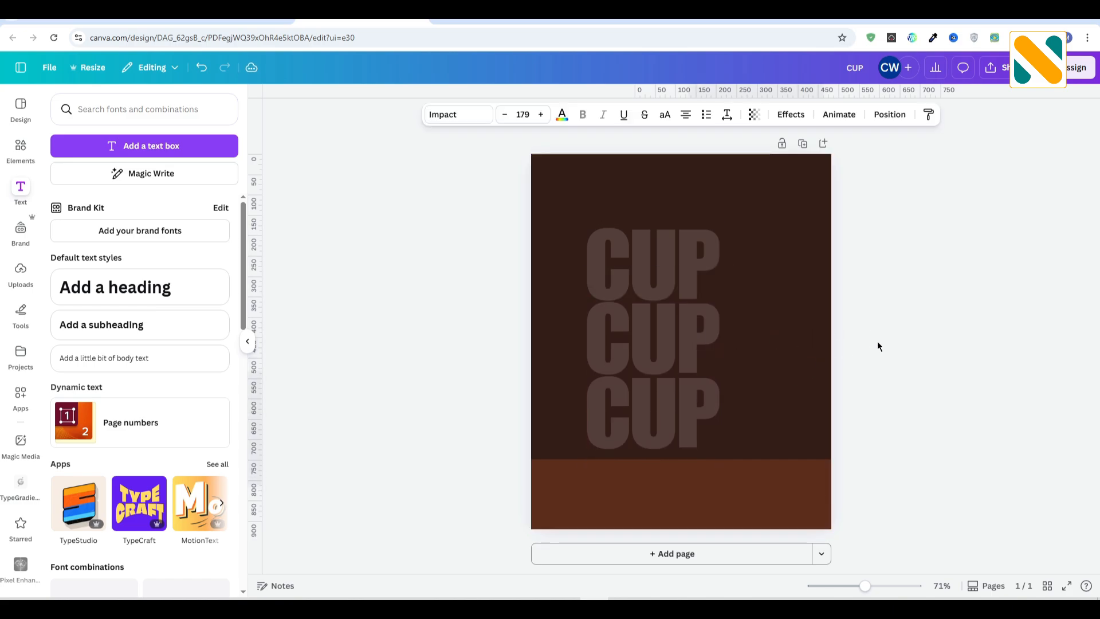
# Group the three CUP texts and rotate the group slightly clockwise
pyautogui.moveTo(878, 346); pyautogui.dragTo(682, 284)
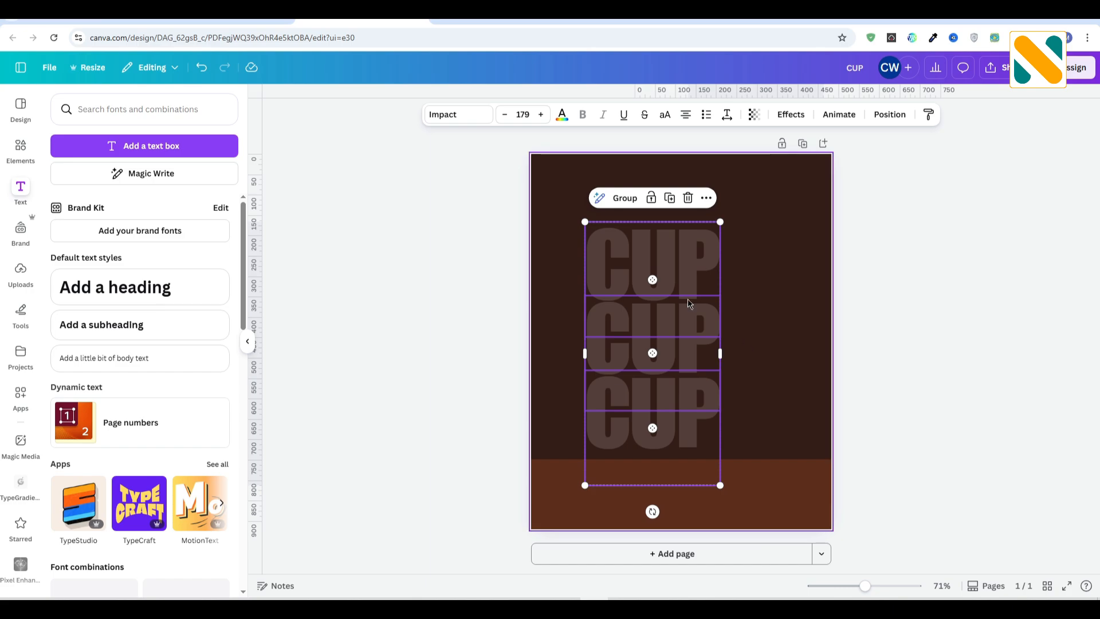
pyautogui.click(627, 208)
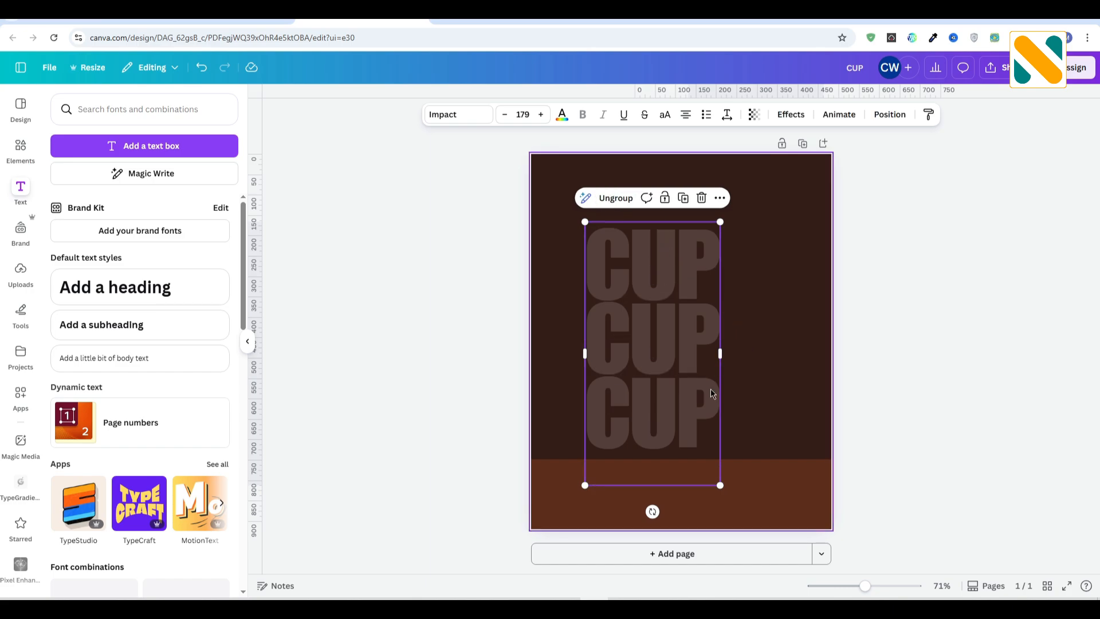
pyautogui.moveTo(652, 511); pyautogui.dragTo(615, 508)
# Place the tilted CUP group in the page's upper-right corner, running off the edges, and enlarge it slightly
pyautogui.moveTo(754, 261); pyautogui.dragTo(840, 226)
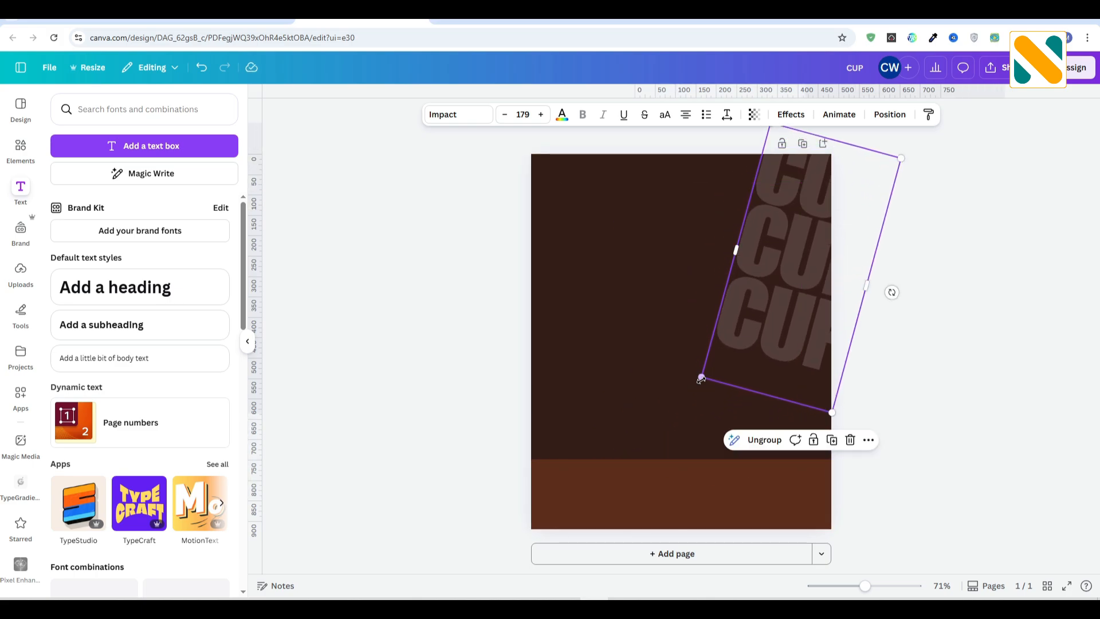
pyautogui.moveTo(701, 379); pyautogui.dragTo(687, 394)
pyautogui.moveTo(774, 337); pyautogui.dragTo(761, 343)
pyautogui.click(521, 341)
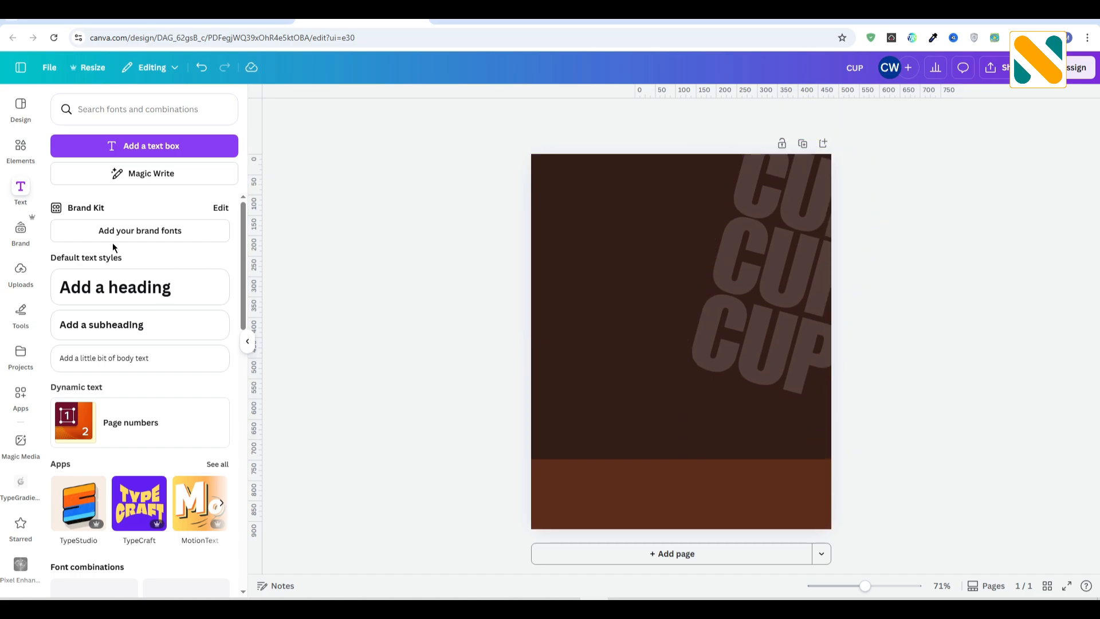
# Add the uploaded cupcake image to the page and remove its background
pyautogui.click(22, 279)
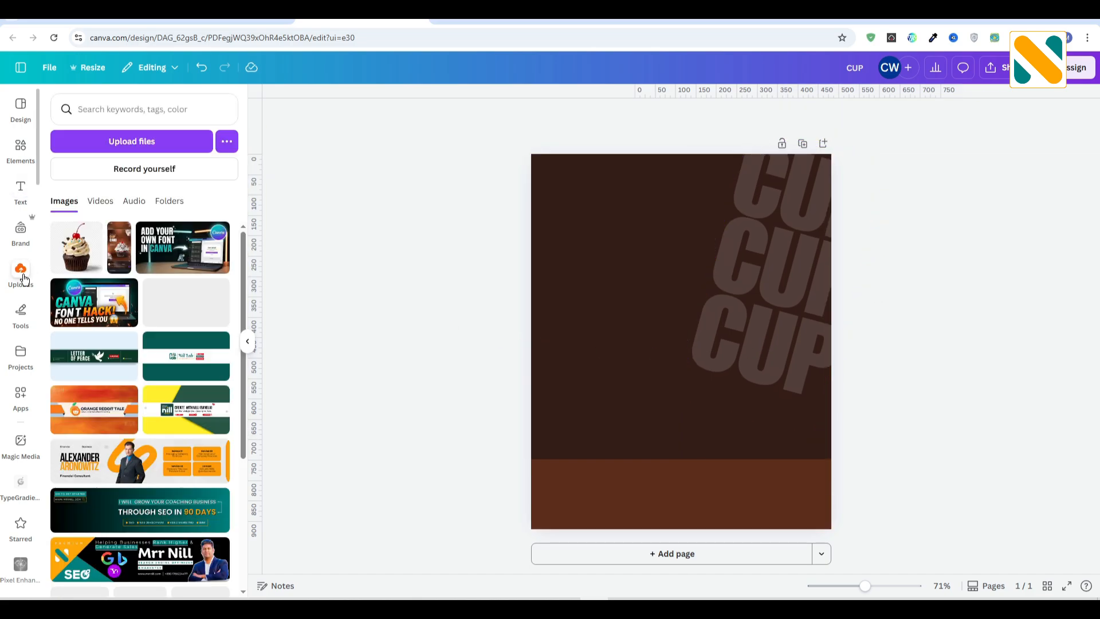
pyautogui.click(85, 255)
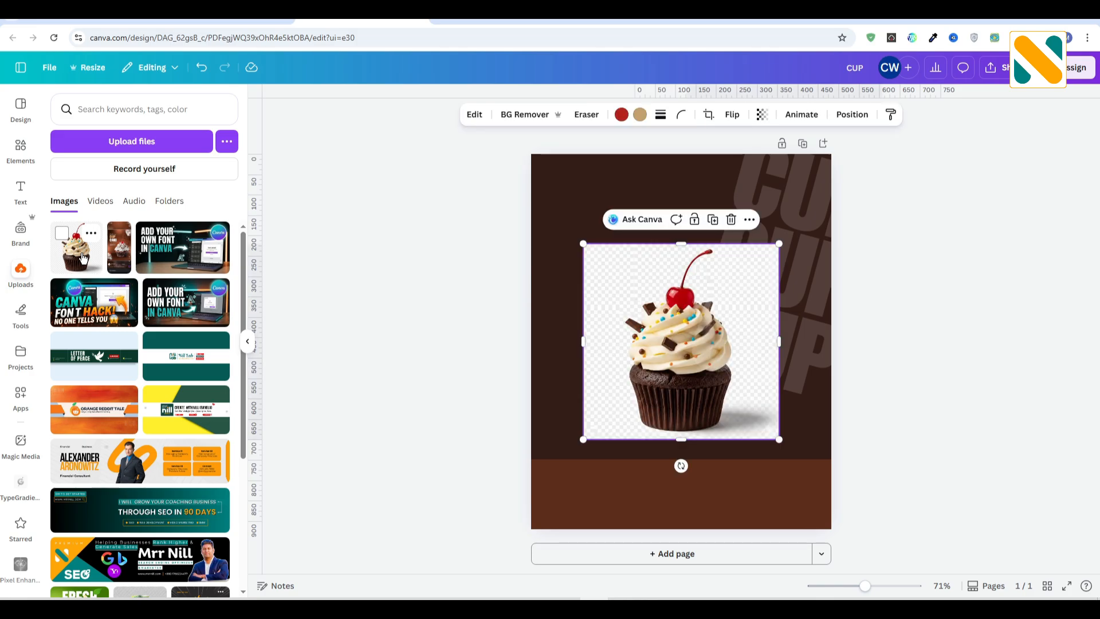
pyautogui.click(523, 115)
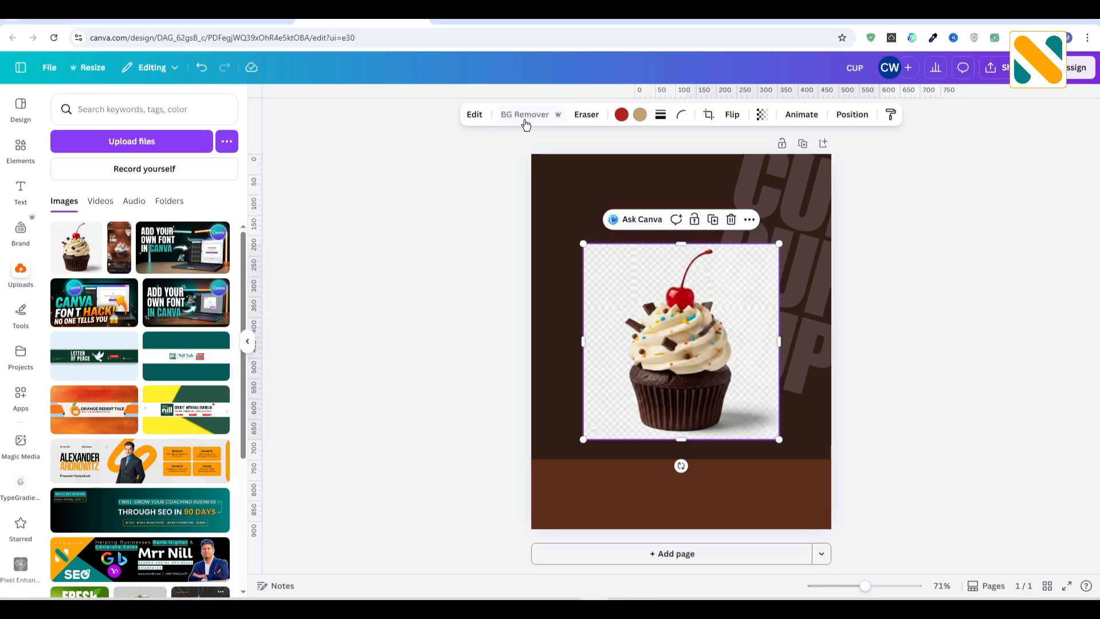
# Enlarge the cupcake image and position it in the page's lower-right area, standing on the brown strip
pyautogui.moveTo(778, 243); pyautogui.dragTo(843, 179)
pyautogui.moveTo(662, 295); pyautogui.dragTo(681, 373)
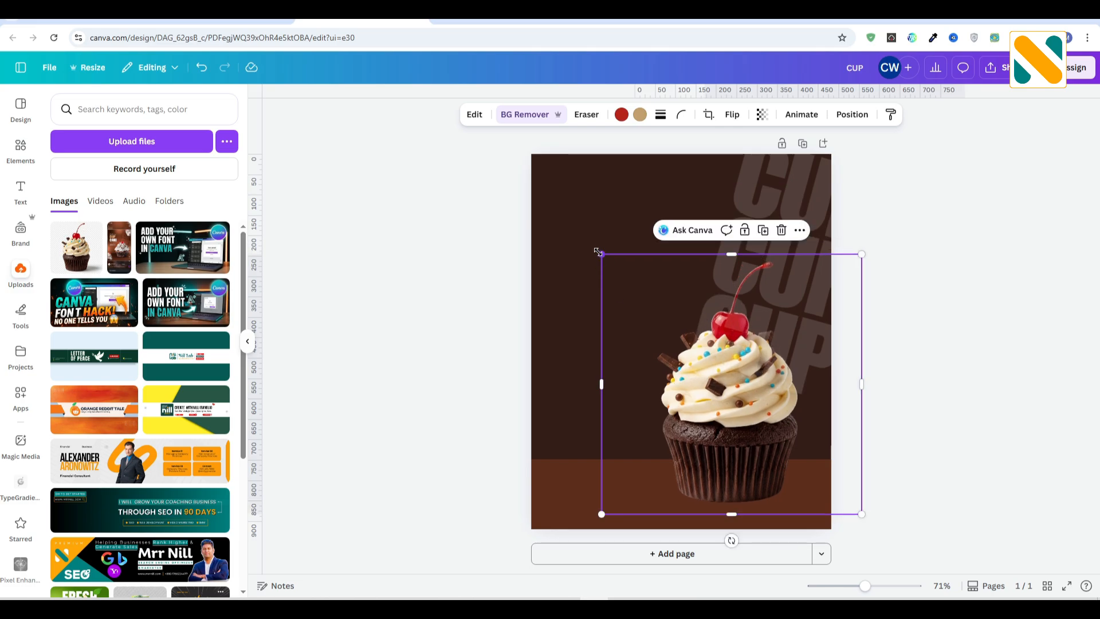
pyautogui.moveTo(598, 252); pyautogui.dragTo(579, 232)
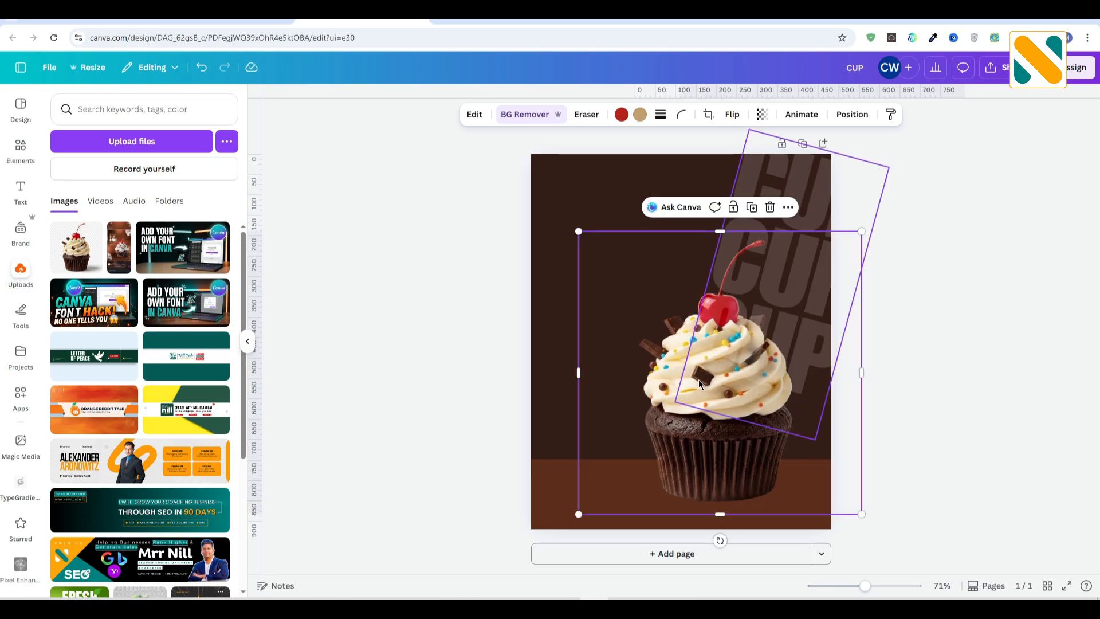
pyautogui.moveTo(699, 380); pyautogui.dragTo(713, 377)
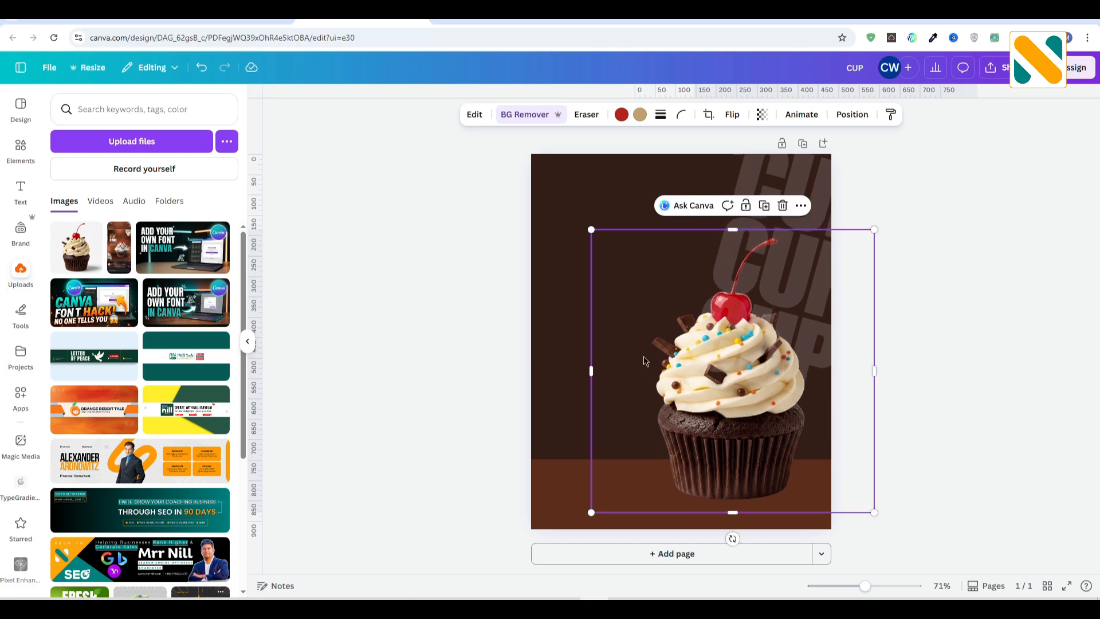
# Duplicate the cupcake and blur the copy's whole image at an intensity of 70
pyautogui.click(764, 213)
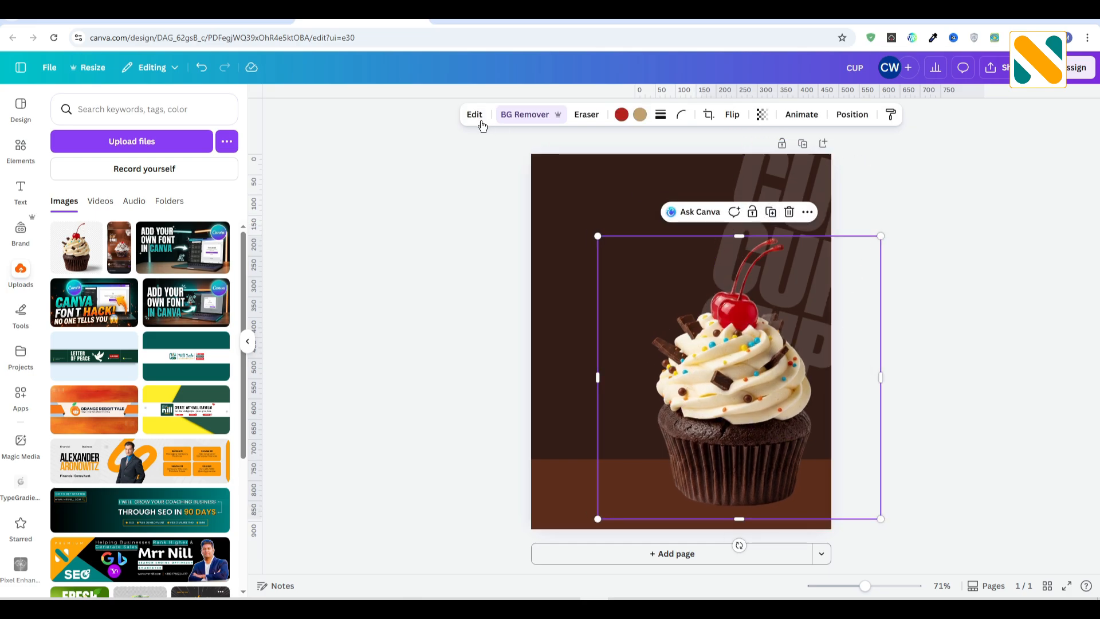
pyautogui.click(475, 115)
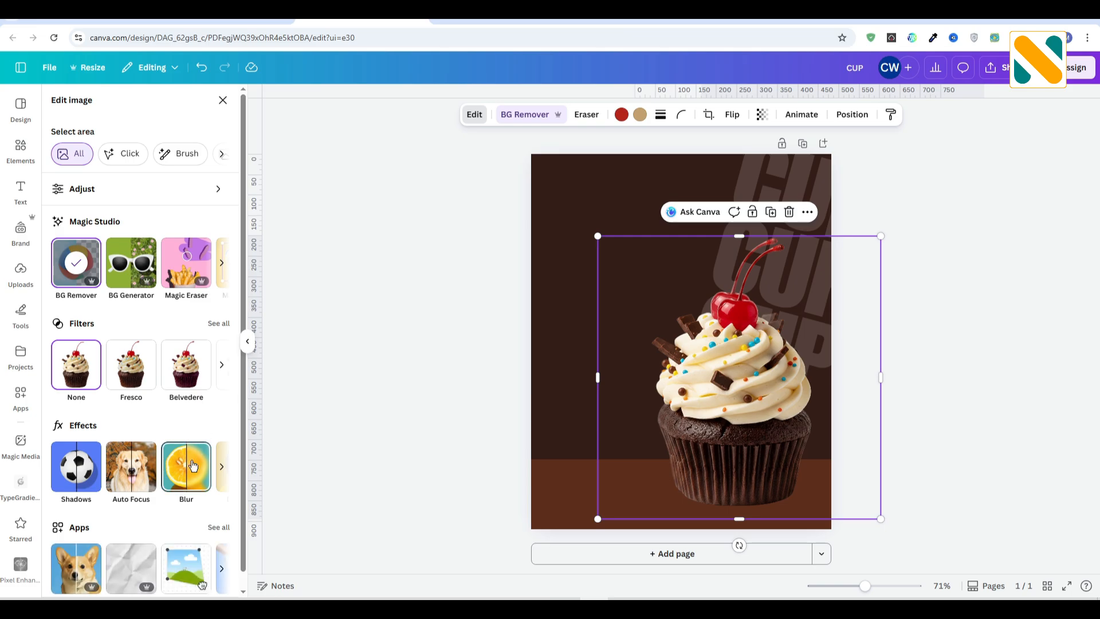
pyautogui.click(191, 459)
pyautogui.click(214, 142)
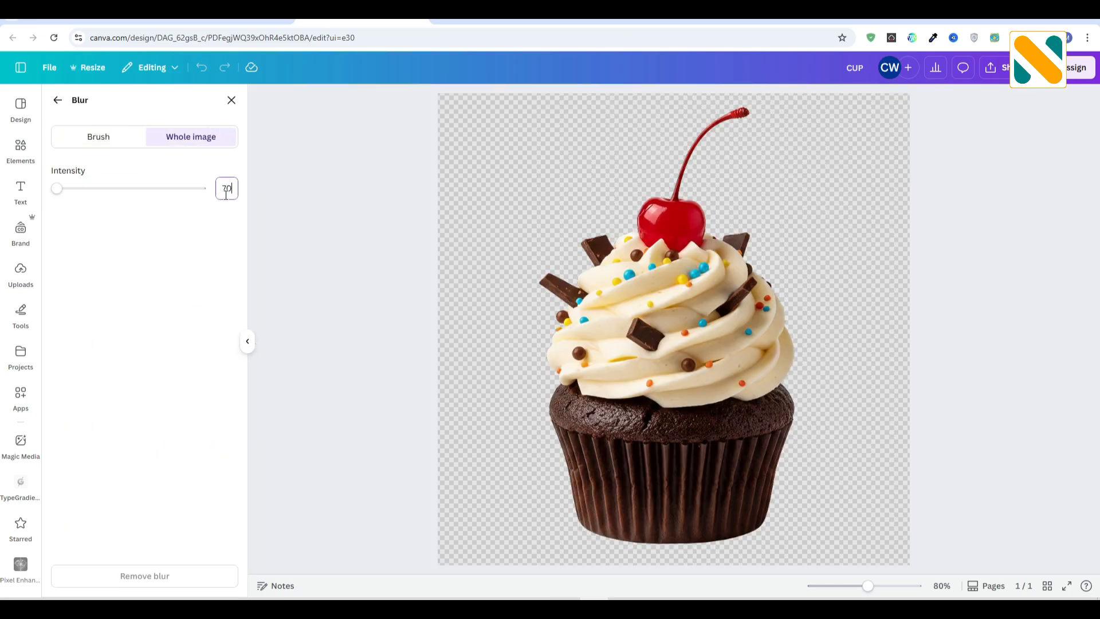
pyautogui.press('Return')
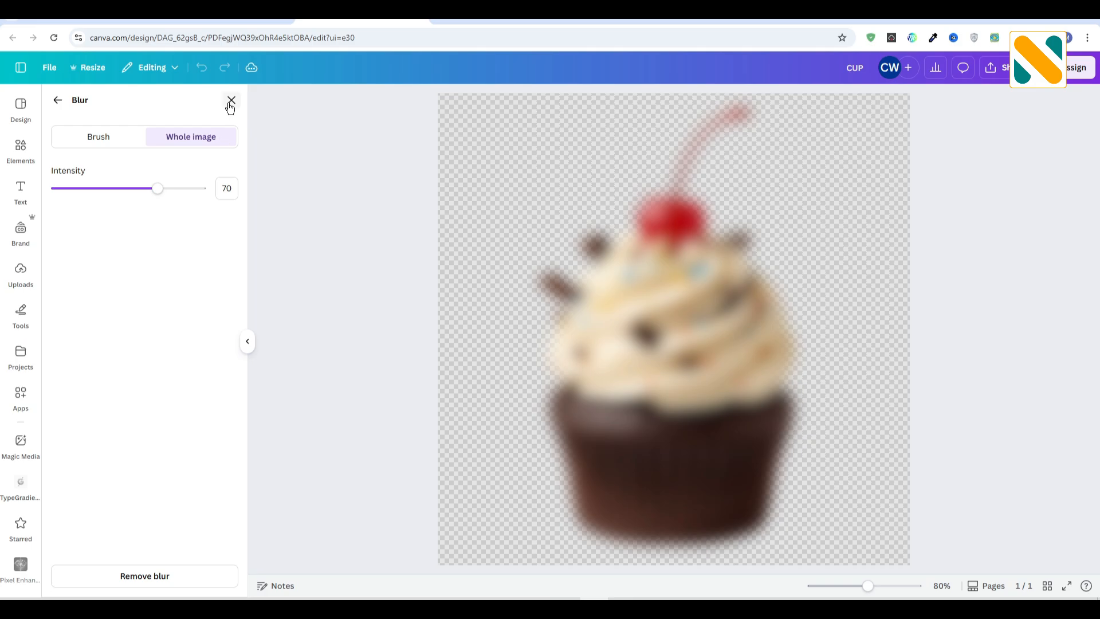
pyautogui.click(231, 101)
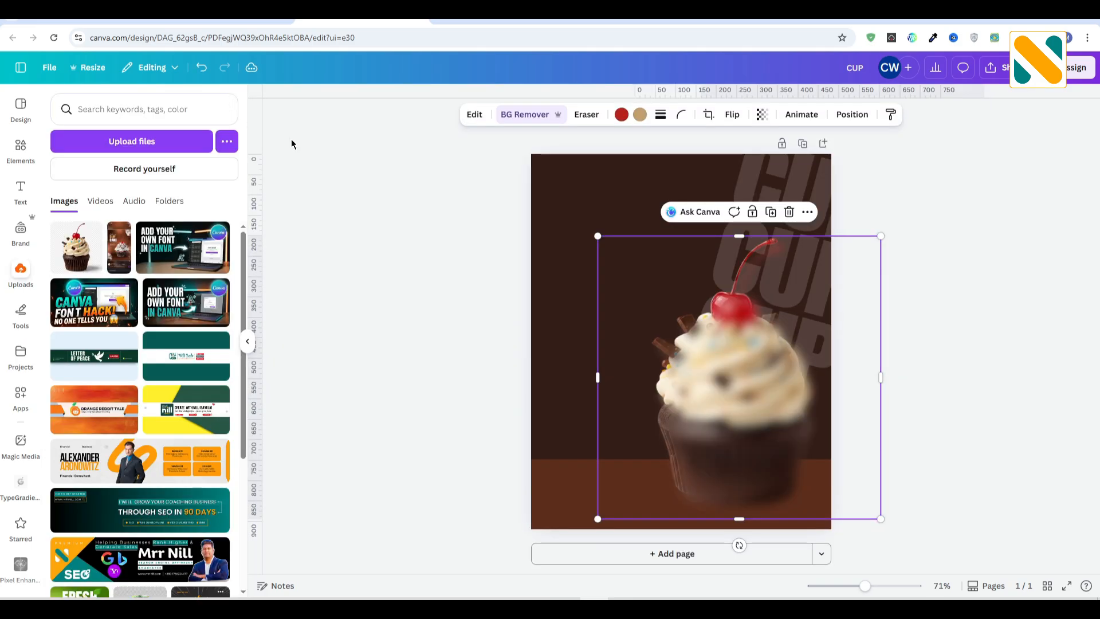
# Shrink the blurred cupcake, tilt it clockwise, and place it partly off the page's lower-left edge
pyautogui.moveTo(881, 236); pyautogui.dragTo(702, 414)
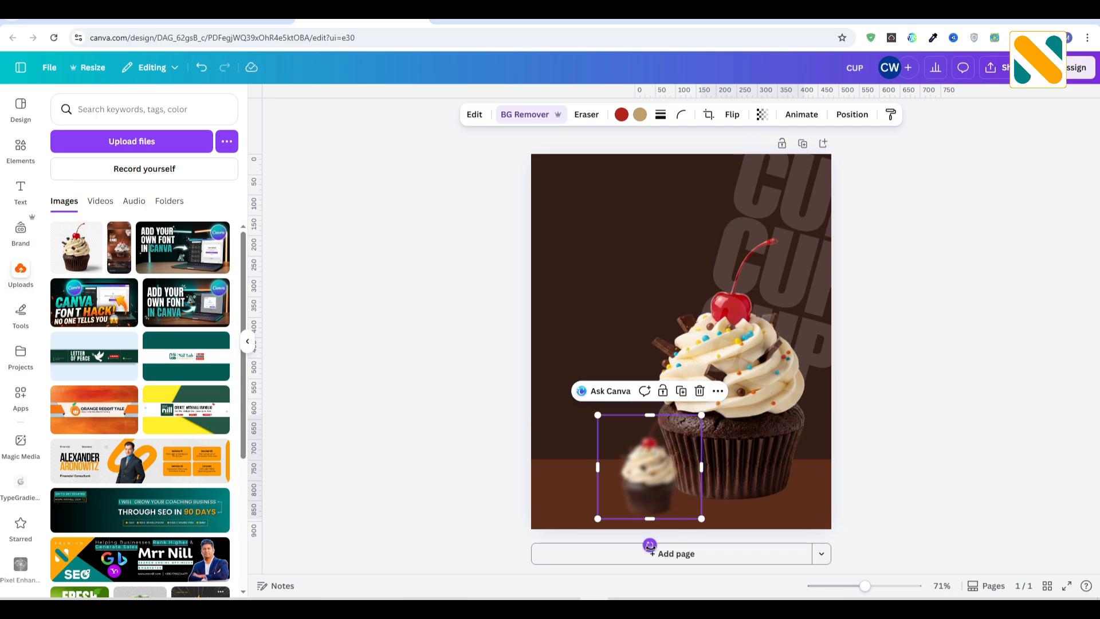
pyautogui.moveTo(650, 545); pyautogui.dragTo(610, 528)
pyautogui.moveTo(624, 490); pyautogui.dragTo(505, 536)
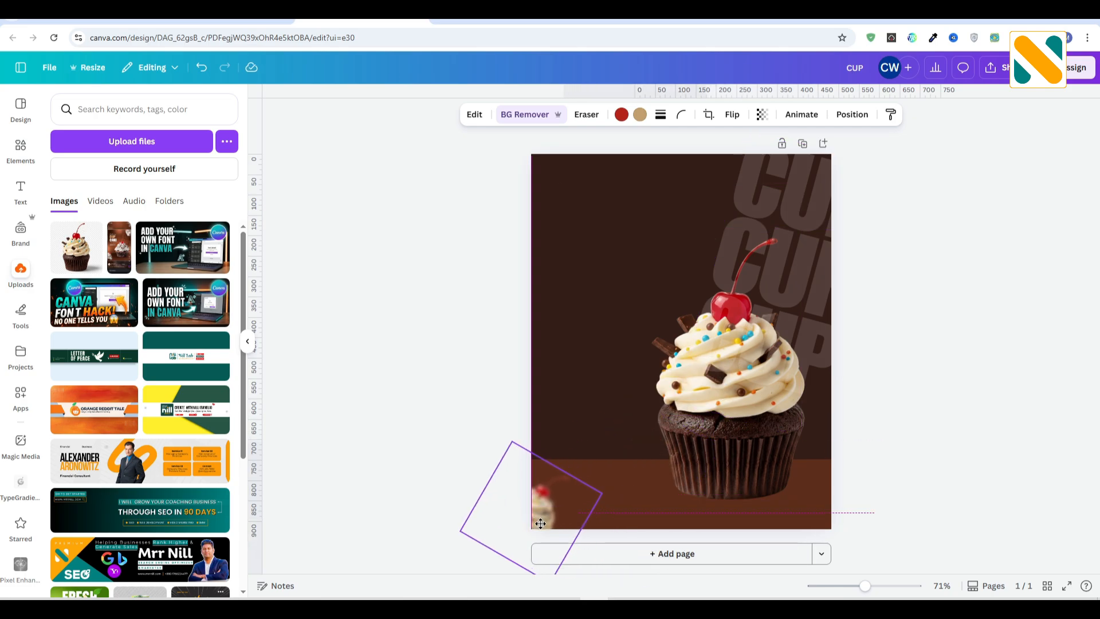
pyautogui.moveTo(602, 494); pyautogui.dragTo(674, 446)
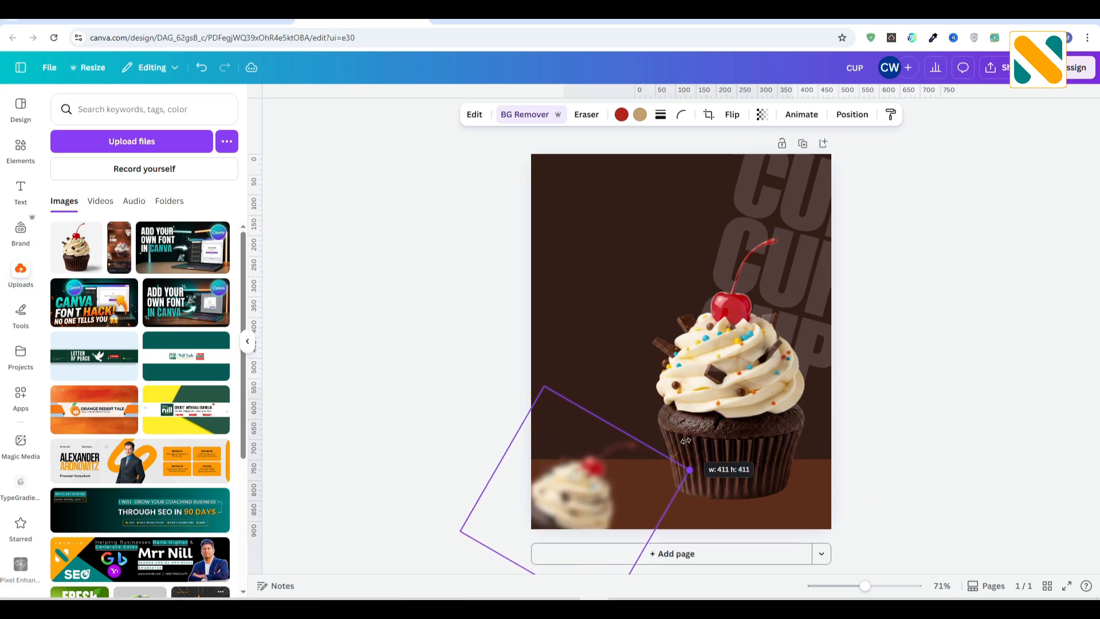
pyautogui.moveTo(576, 470); pyautogui.dragTo(569, 448)
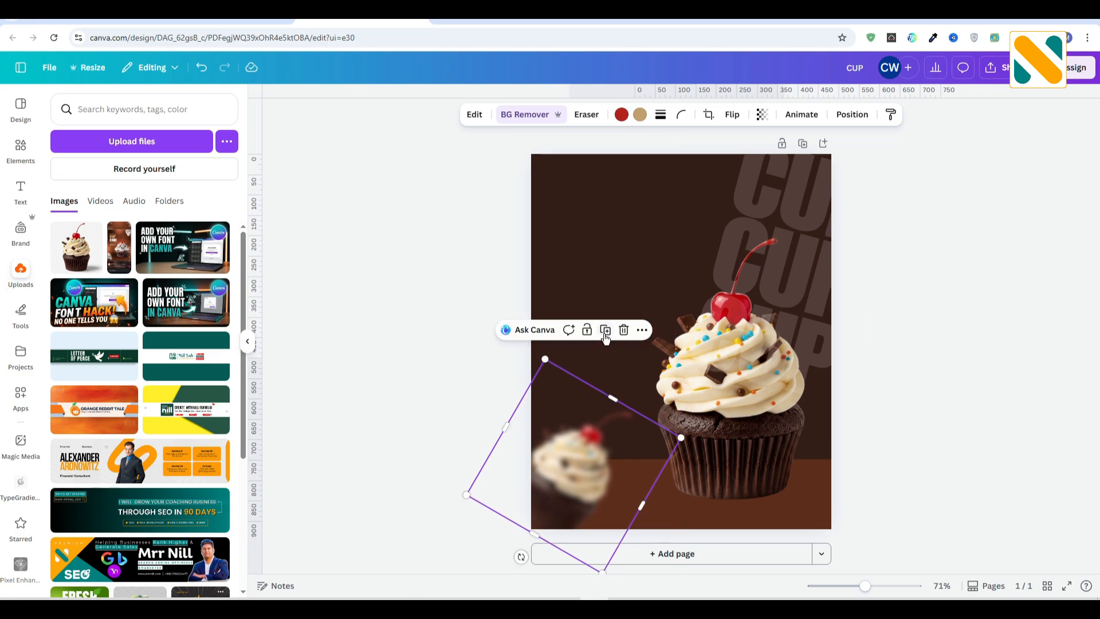
# Duplicate the small blurred cupcake, turn the copy nearly upside down, and place it partly off the page's upper-right edge
pyautogui.moveTo(599, 375); pyautogui.dragTo(604, 382)
pyautogui.moveTo(527, 561); pyautogui.dragTo(652, 420)
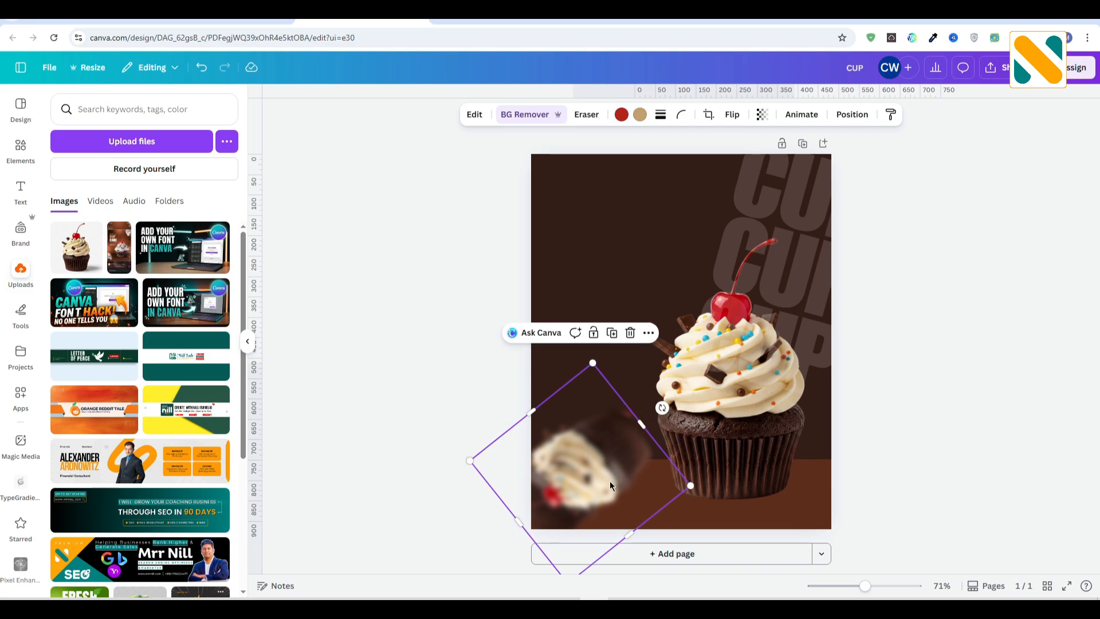
pyautogui.moveTo(610, 480); pyautogui.dragTo(850, 212)
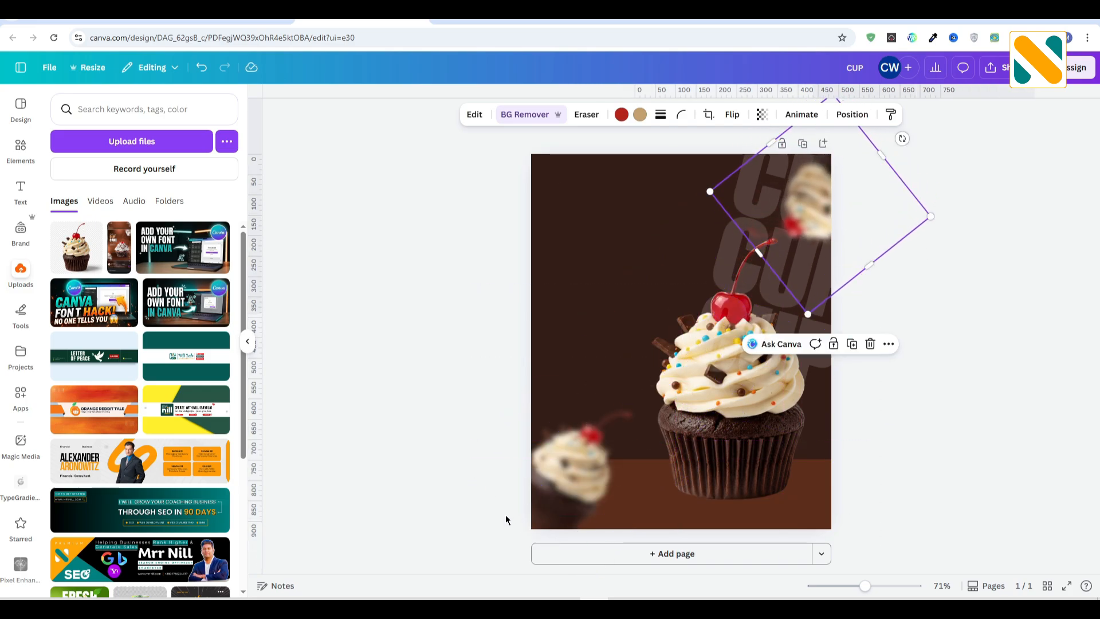
# Nudge the lower-left blurred cupcake slightly further off the page's left edge
pyautogui.click(565, 498)
pyautogui.moveTo(576, 497); pyautogui.dragTo(569, 502)
pyautogui.click(408, 378)
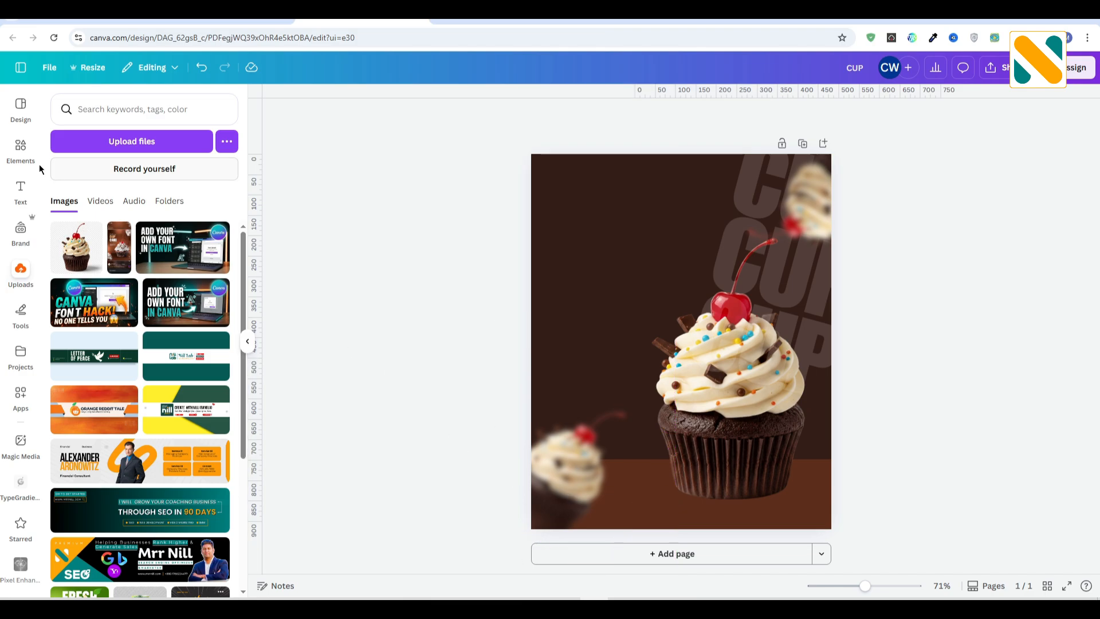
# Search the graphics elements for "drop shadow" and place a thin dark shadow under the large cupcake's base
pyautogui.click(21, 147)
pyautogui.click(54, 103)
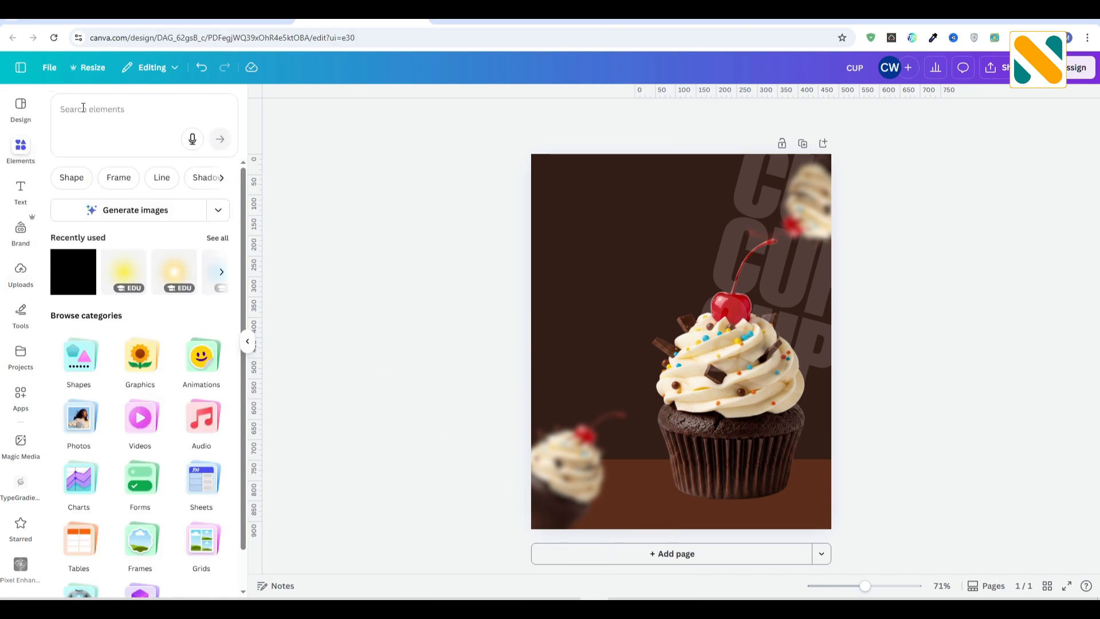
pyautogui.click(98, 113)
pyautogui.write('drop')
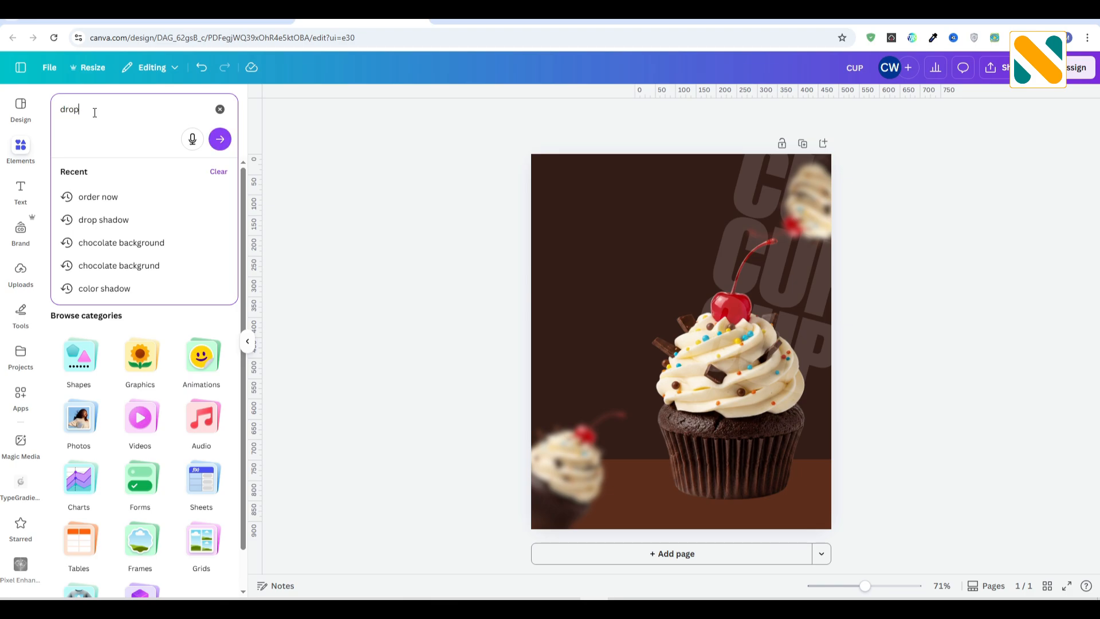
pyautogui.write(' shadow')
pyautogui.press('Return')
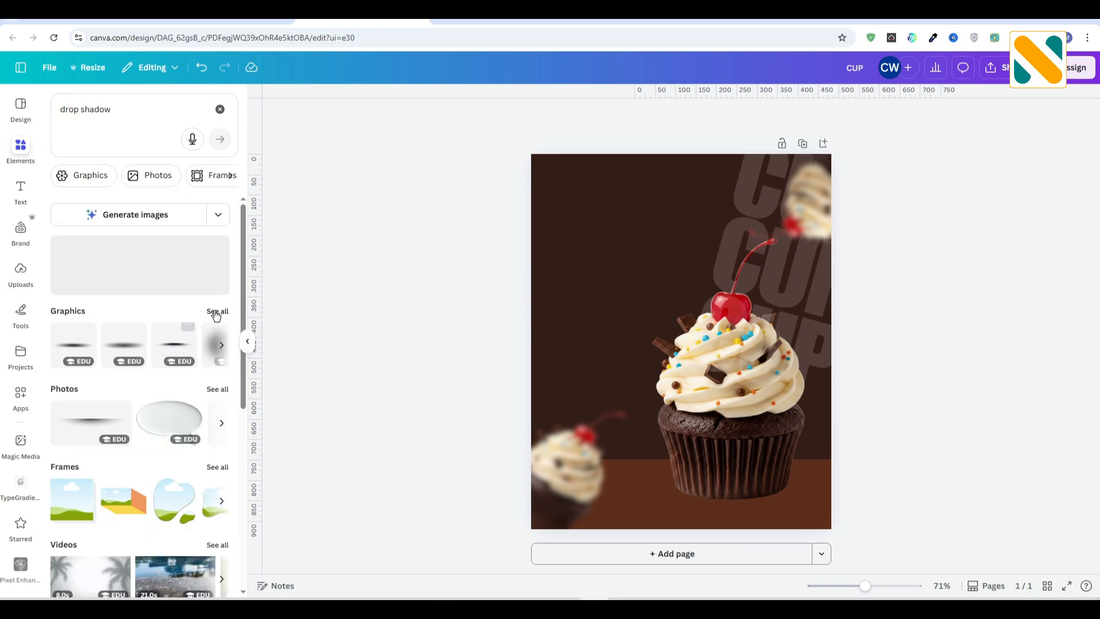
pyautogui.click(216, 312)
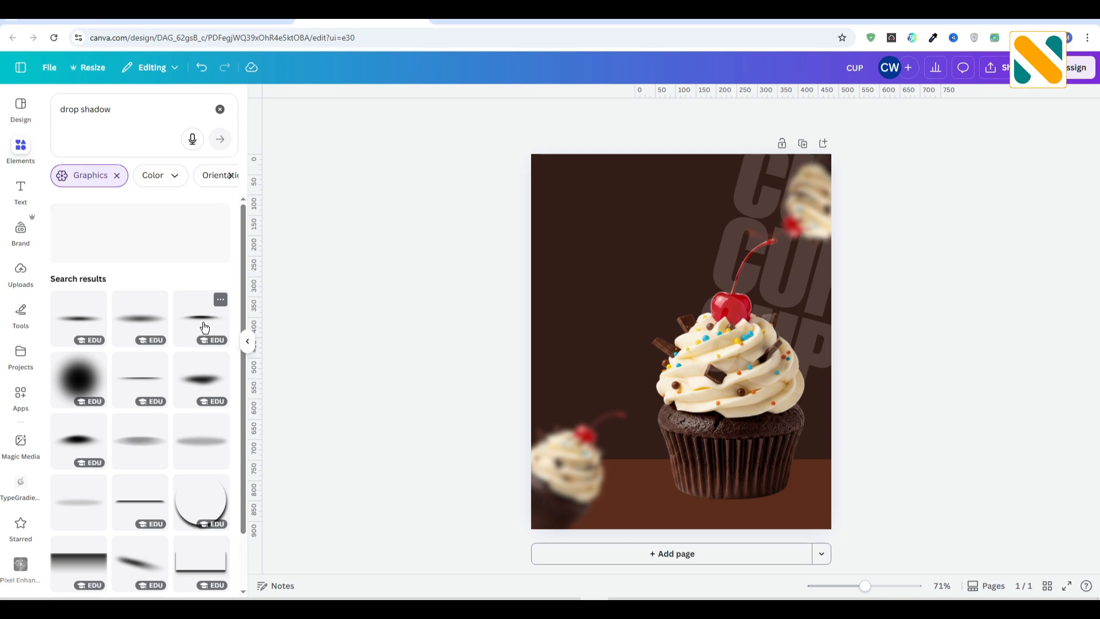
pyautogui.click(205, 327)
pyautogui.moveTo(681, 346); pyautogui.dragTo(732, 505)
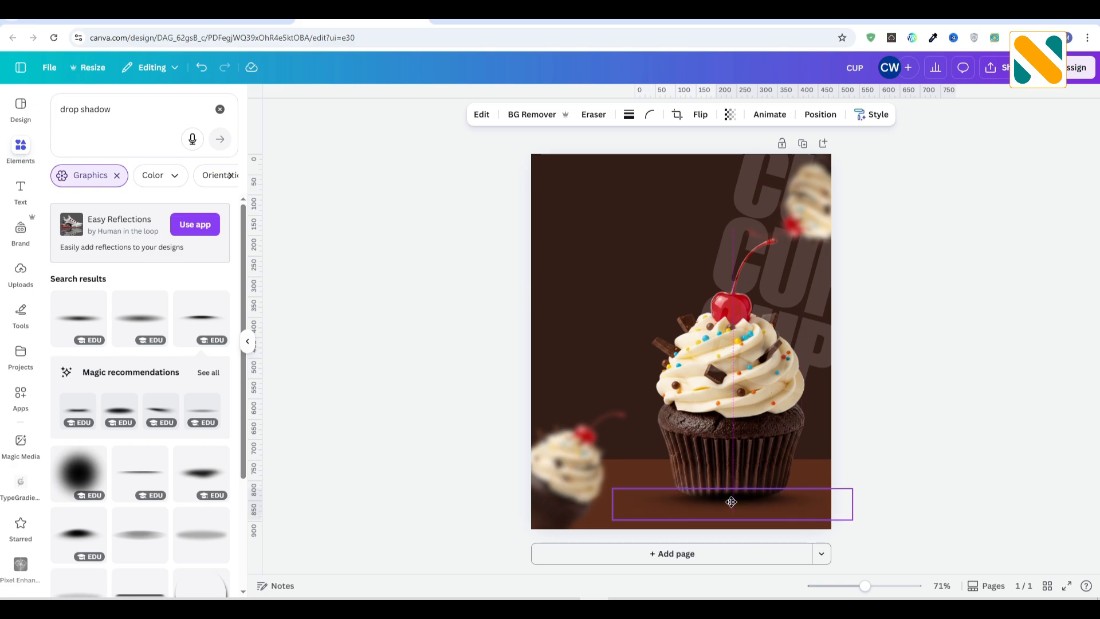
# Move the shadow layer behind the large cupcake, directly above the brown rectangle layer
pyautogui.click(820, 115)
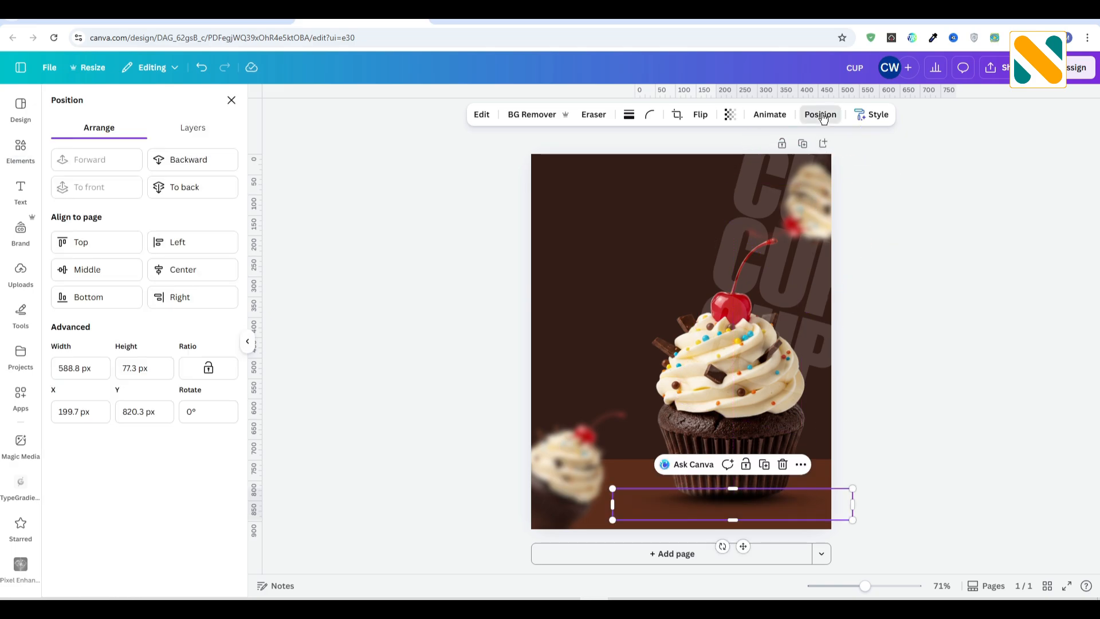
pyautogui.click(206, 136)
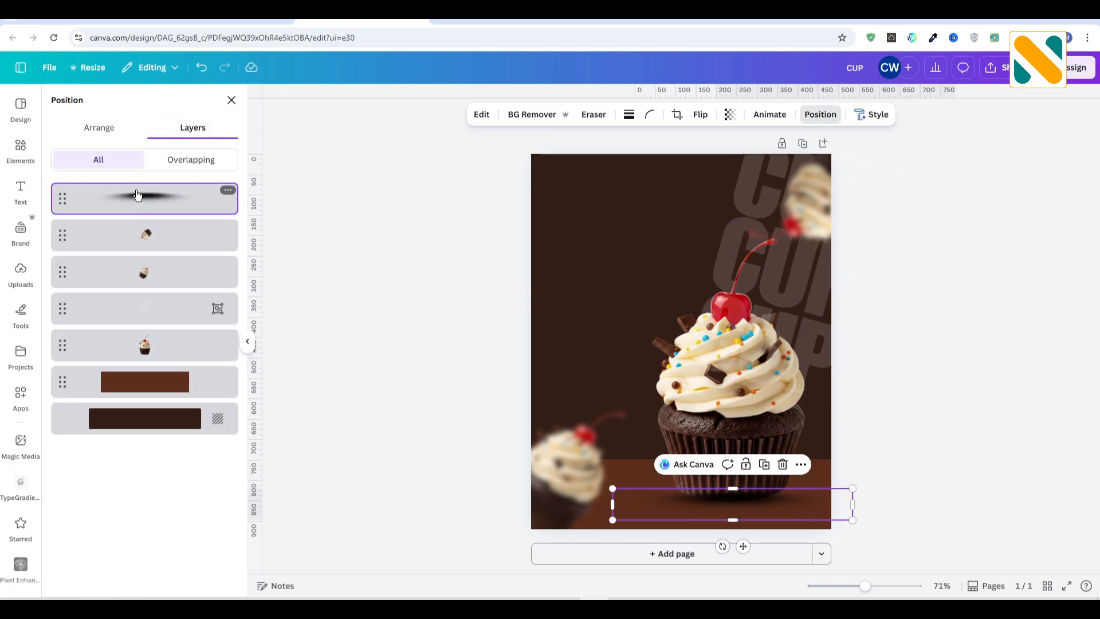
pyautogui.moveTo(138, 195); pyautogui.dragTo(133, 361)
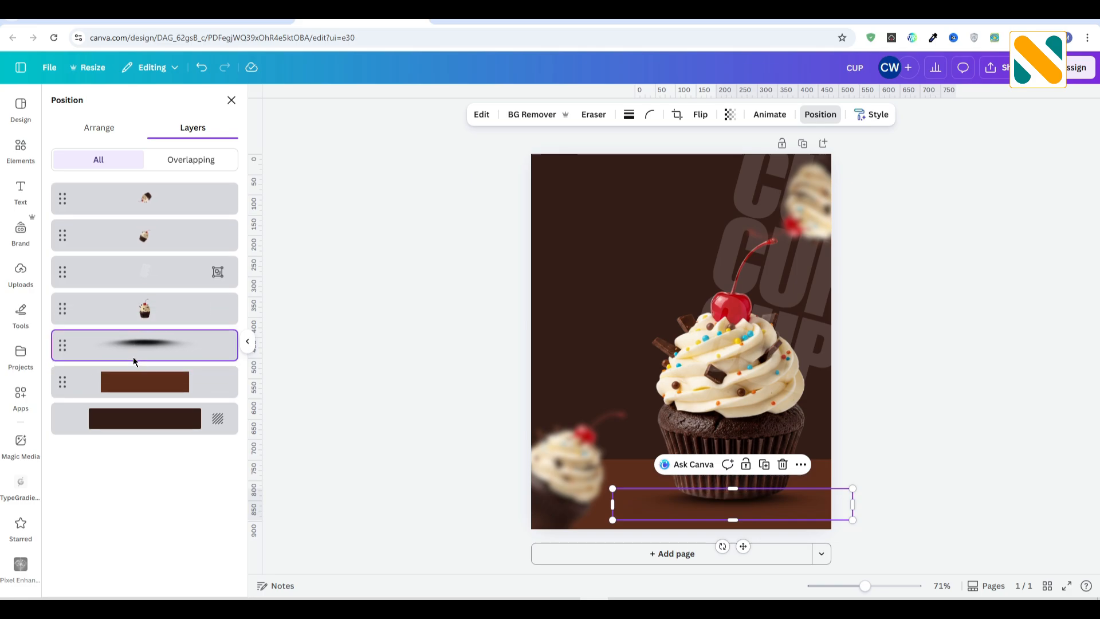
pyautogui.click(921, 514)
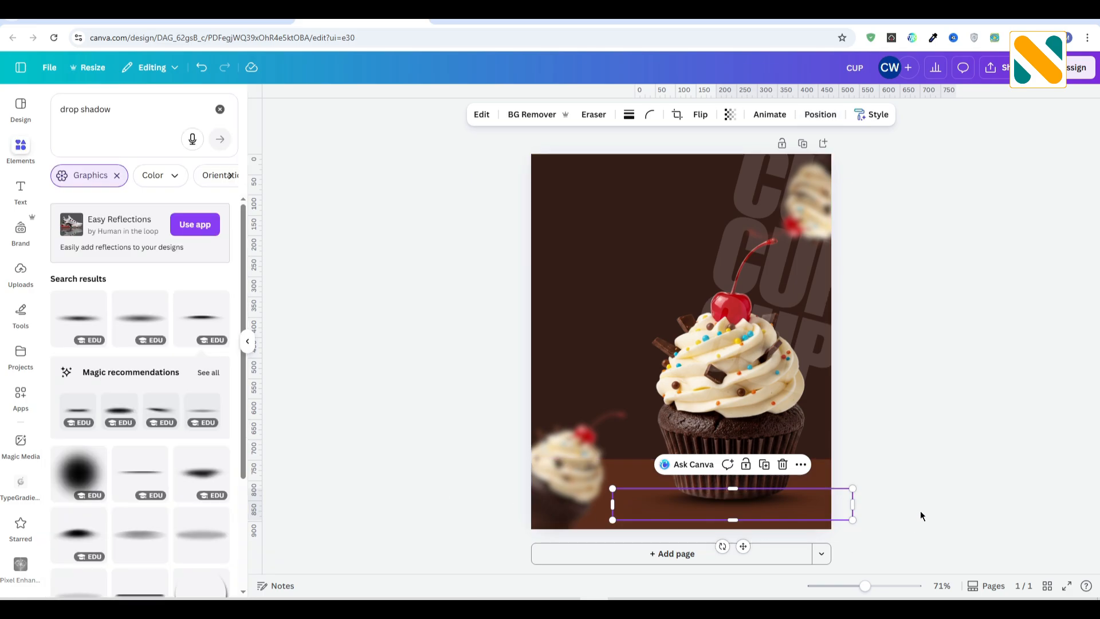
# Add a subheading reading "Delicious" and place it in the page's upper-left area
pyautogui.click(21, 189)
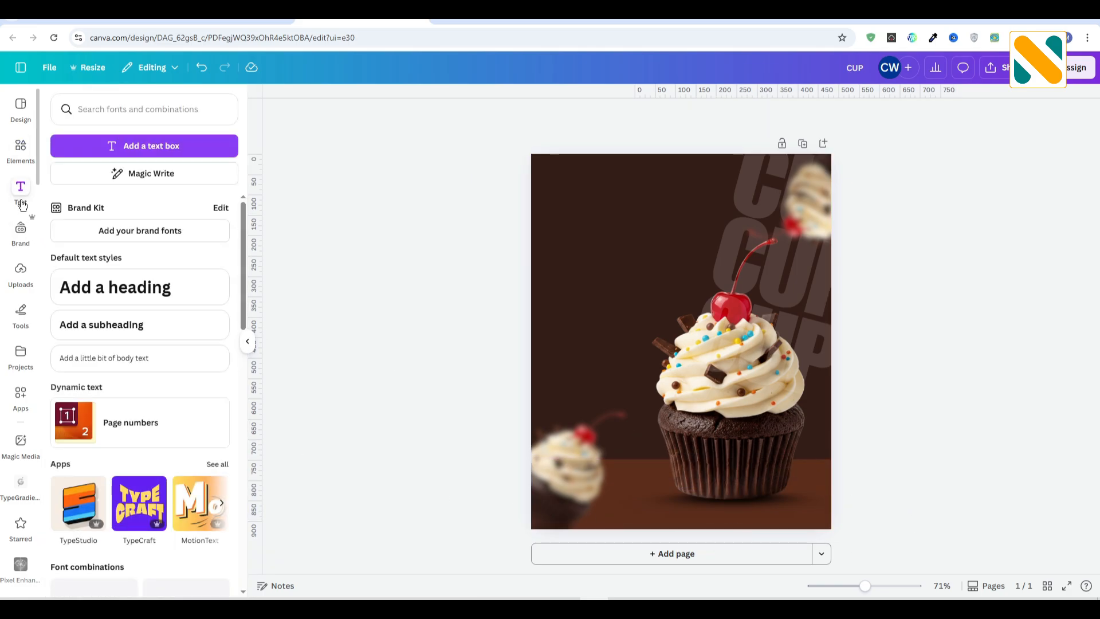
pyautogui.click(90, 325)
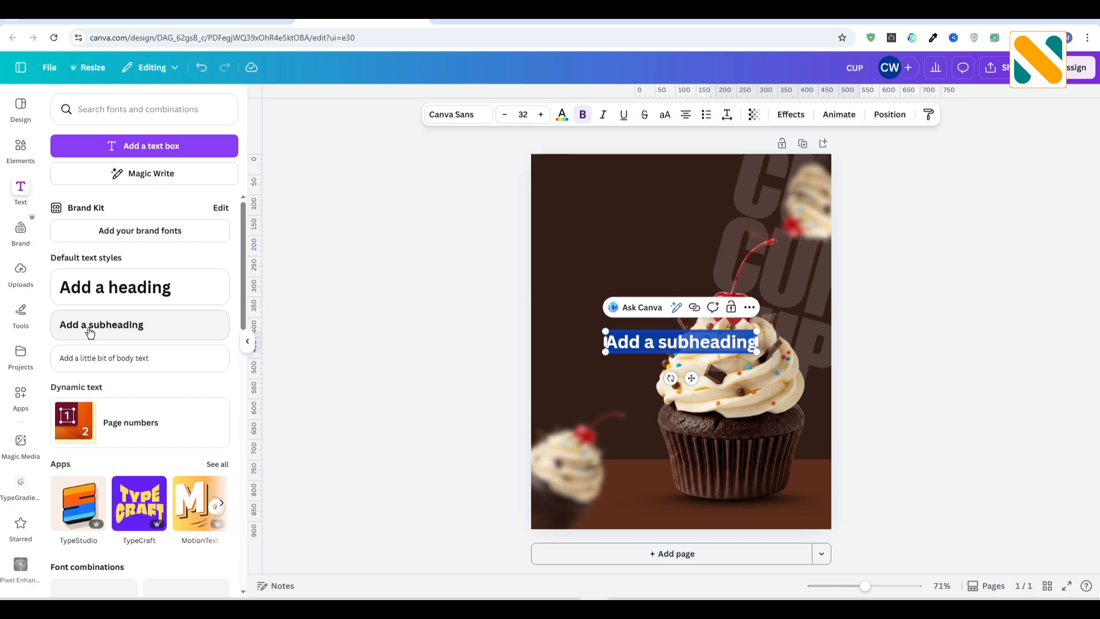
pyautogui.write('Delici')
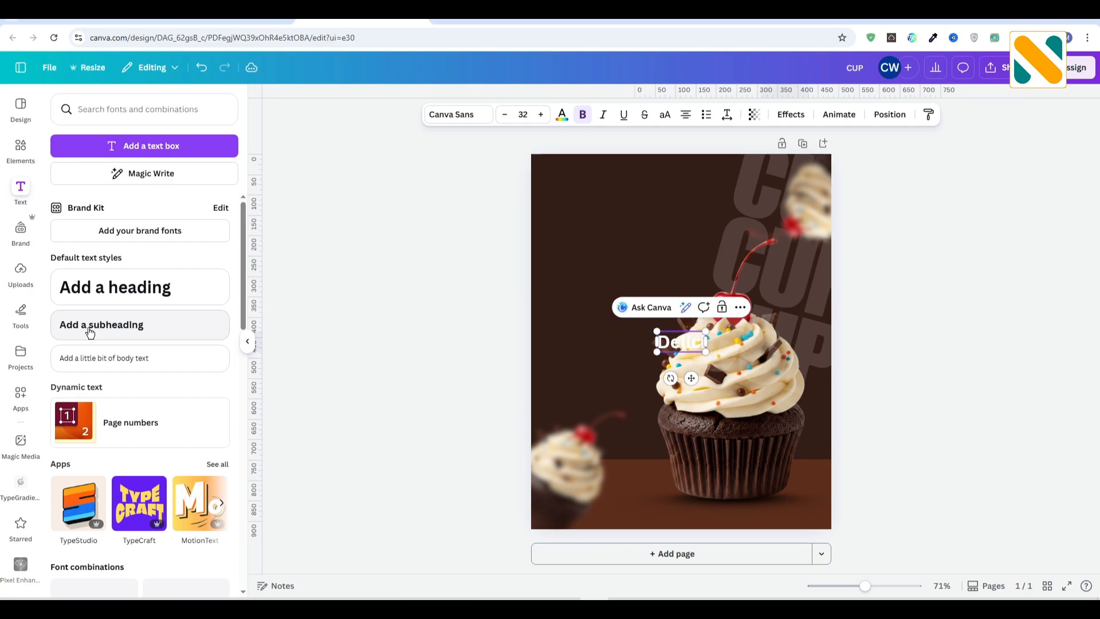
pyautogui.write('ous')
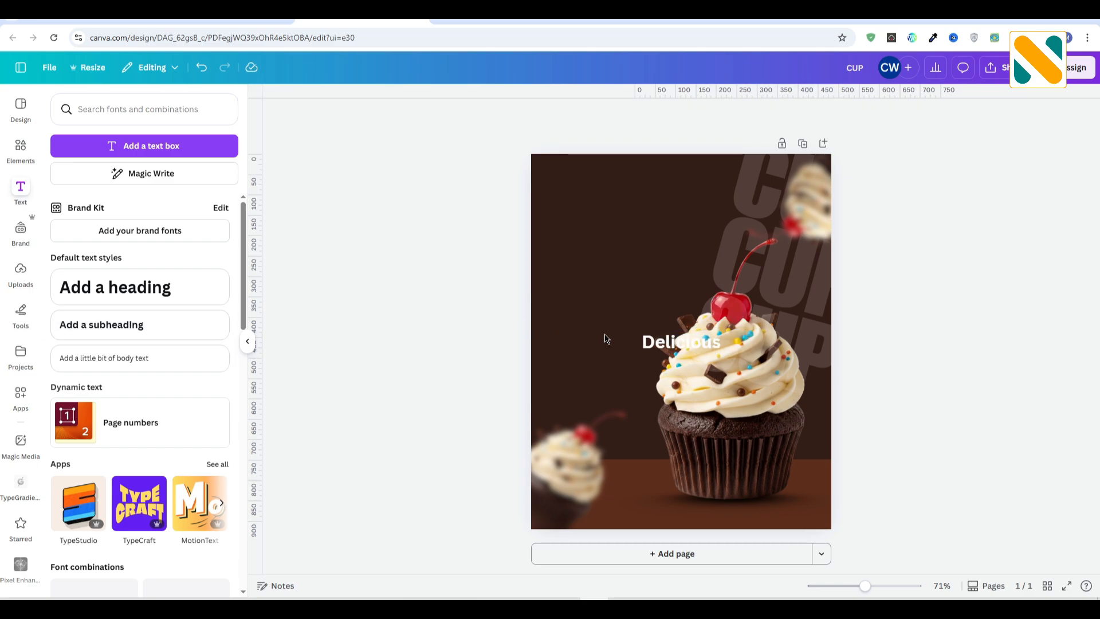
pyautogui.moveTo(663, 342); pyautogui.dragTo(593, 204)
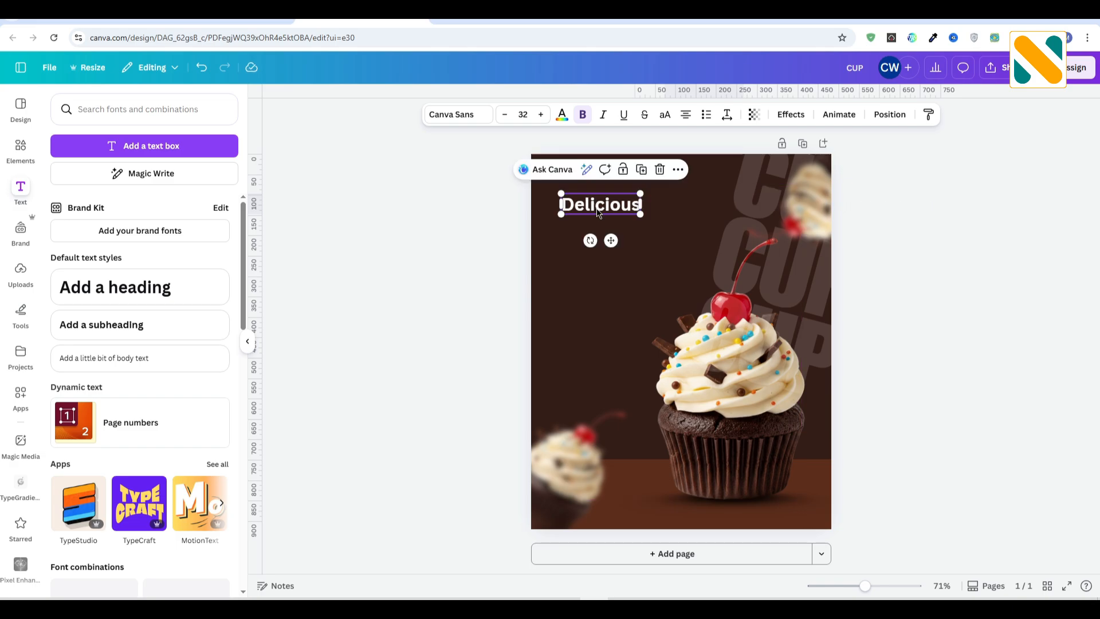
# Duplicate the Delicious text below the original and change the copy to "Cup"
pyautogui.click(640, 170)
pyautogui.doubleClick(606, 264)
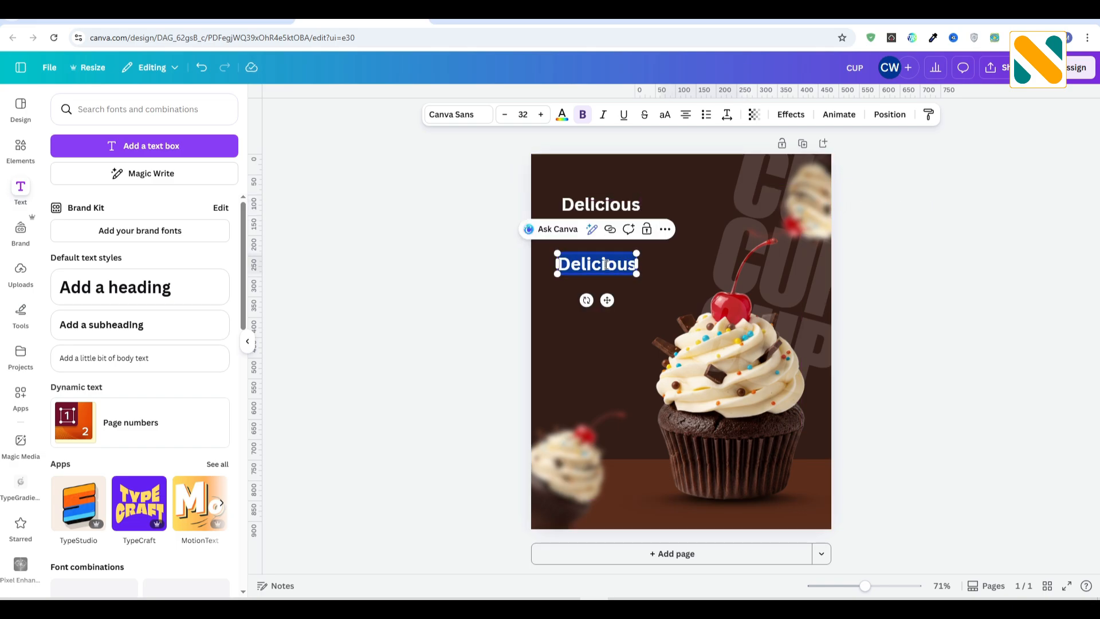
pyautogui.write('Cup')
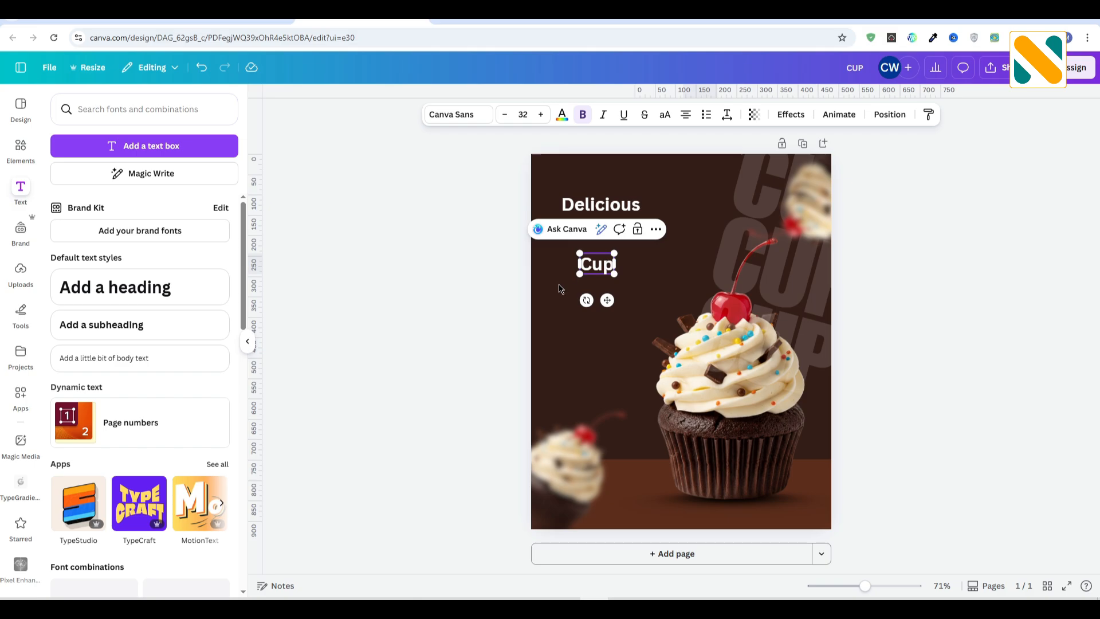
pyautogui.click(442, 298)
# Duplicate the Cup text slightly below it and change the copy to "Cake"
pyautogui.click(603, 266)
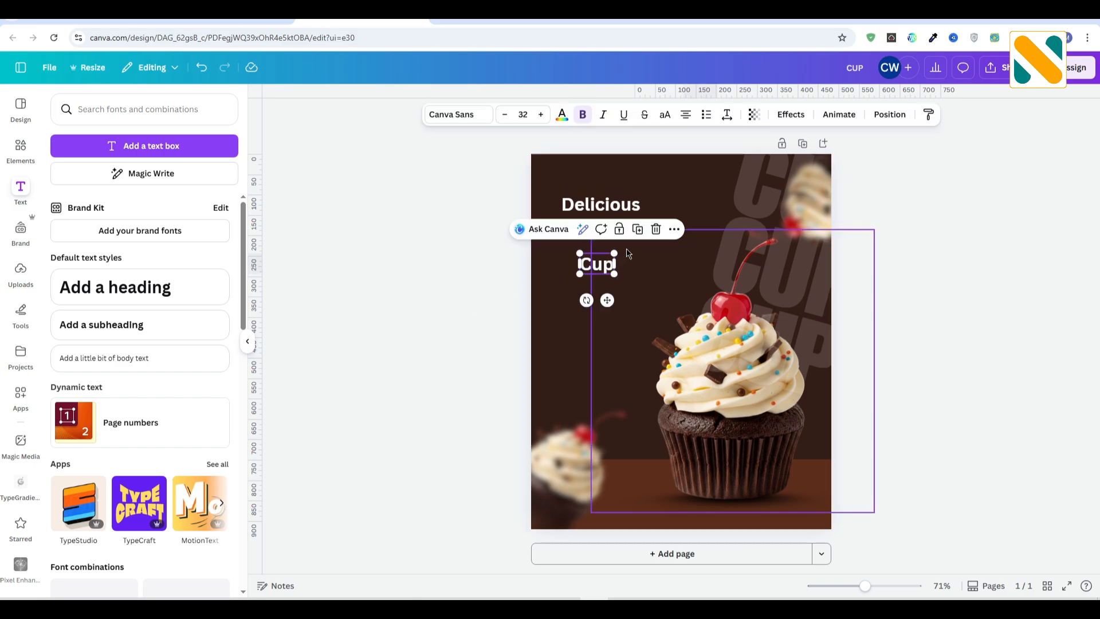
pyautogui.click(637, 229)
pyautogui.doubleClick(592, 291)
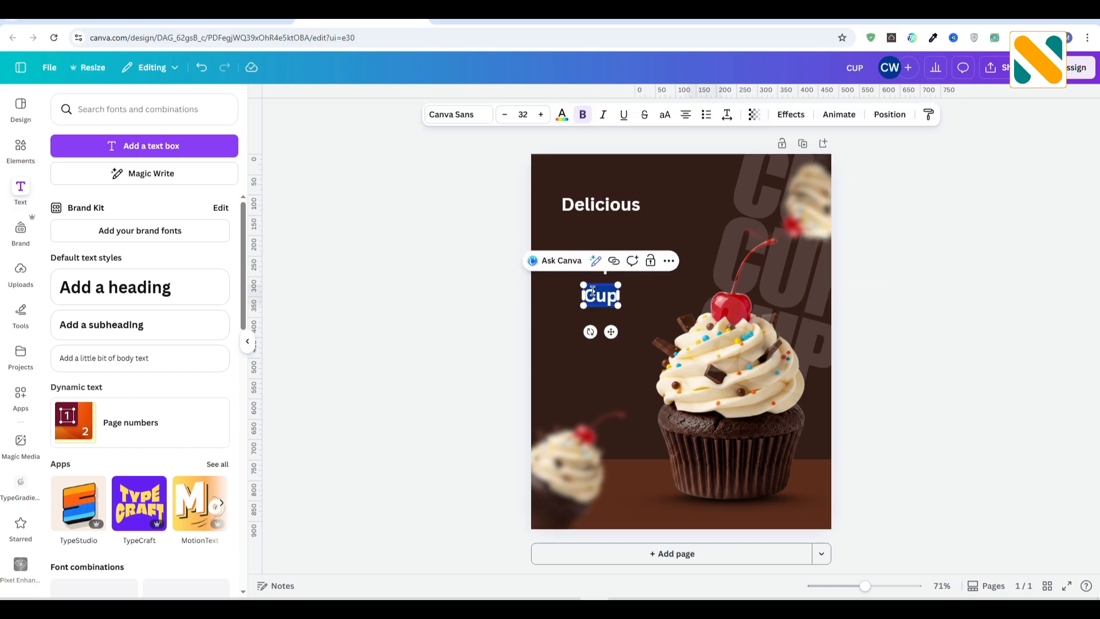
pyautogui.write('Cake')
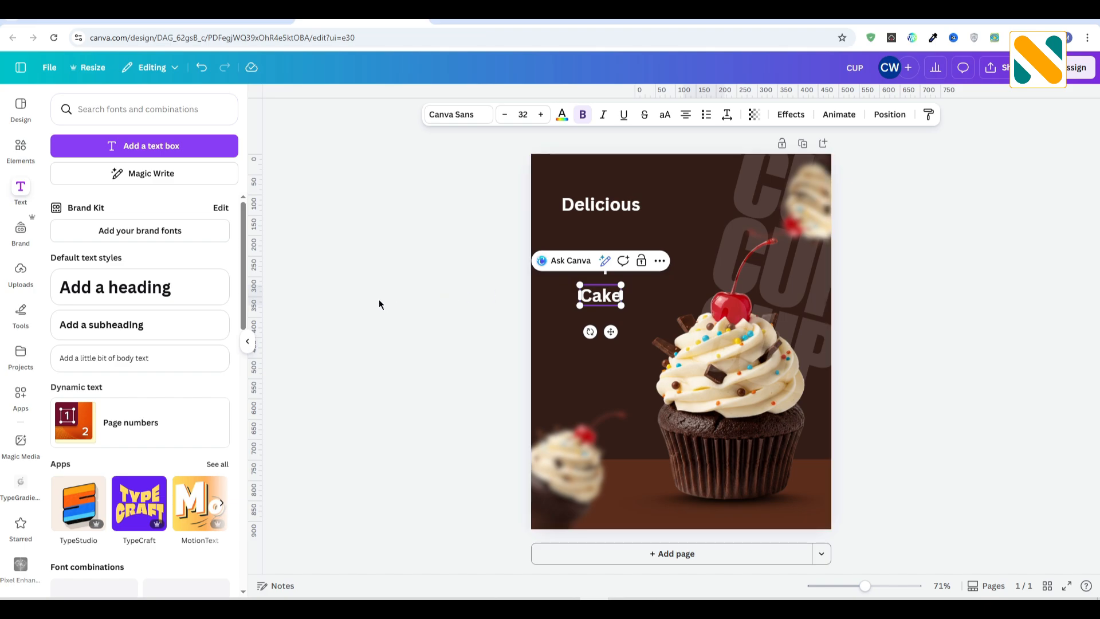
pyautogui.click(379, 300)
# Duplicate the Cake text below the original and change the copy to "A Little Froasting Makes Everything Better"
pyautogui.click(611, 290)
pyautogui.click(639, 263)
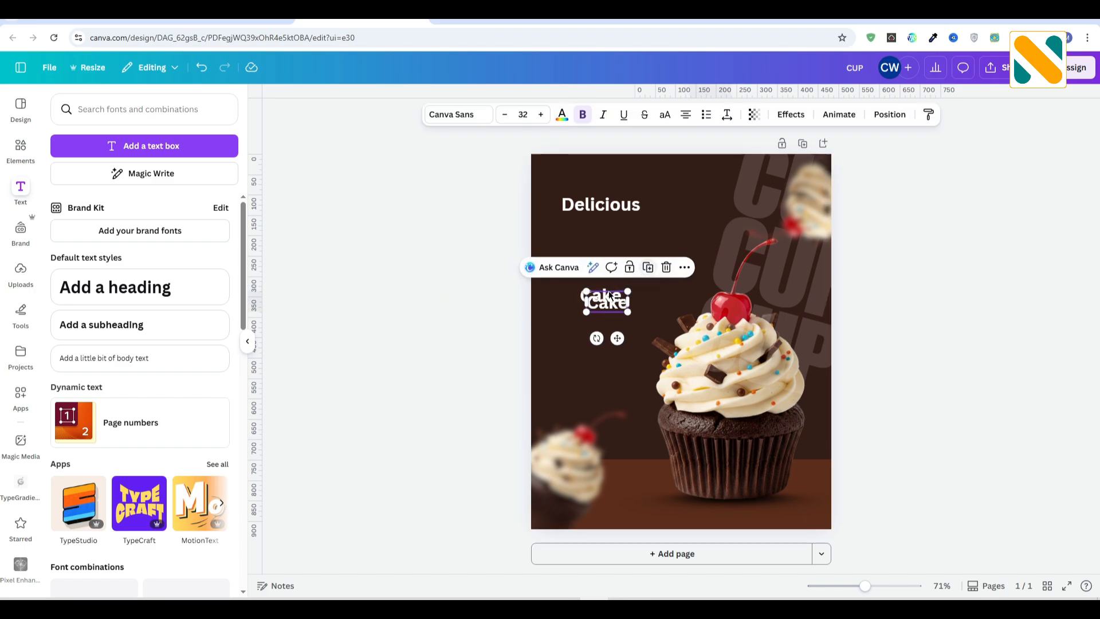
pyautogui.moveTo(610, 295); pyautogui.dragTo(597, 326)
pyautogui.doubleClick(592, 331)
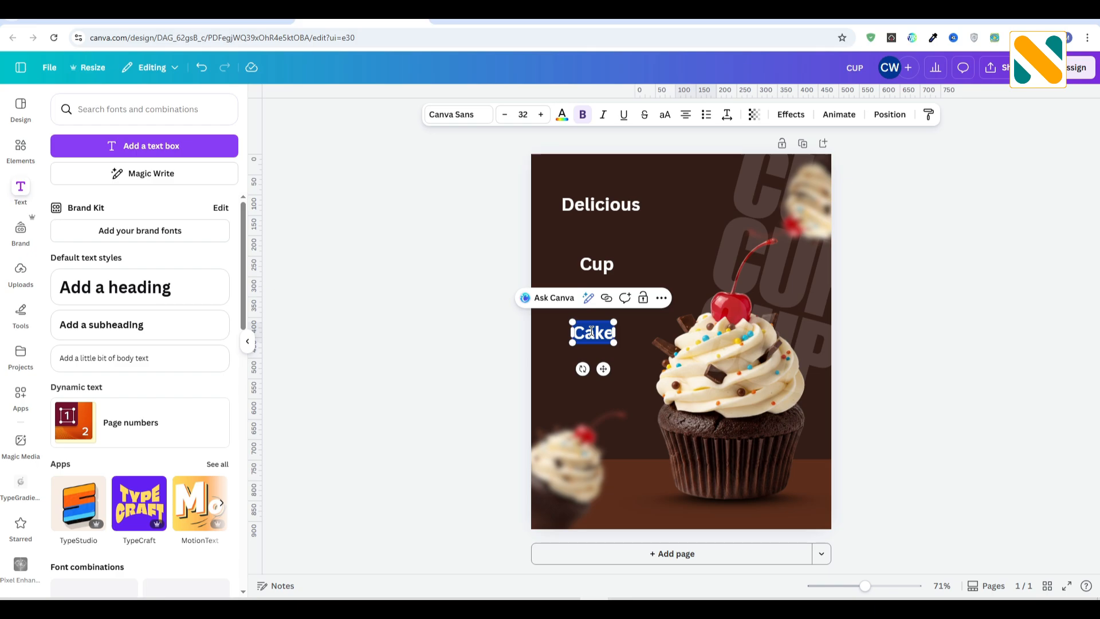
pyautogui.write('A Little Froasting Makes Everything Better')
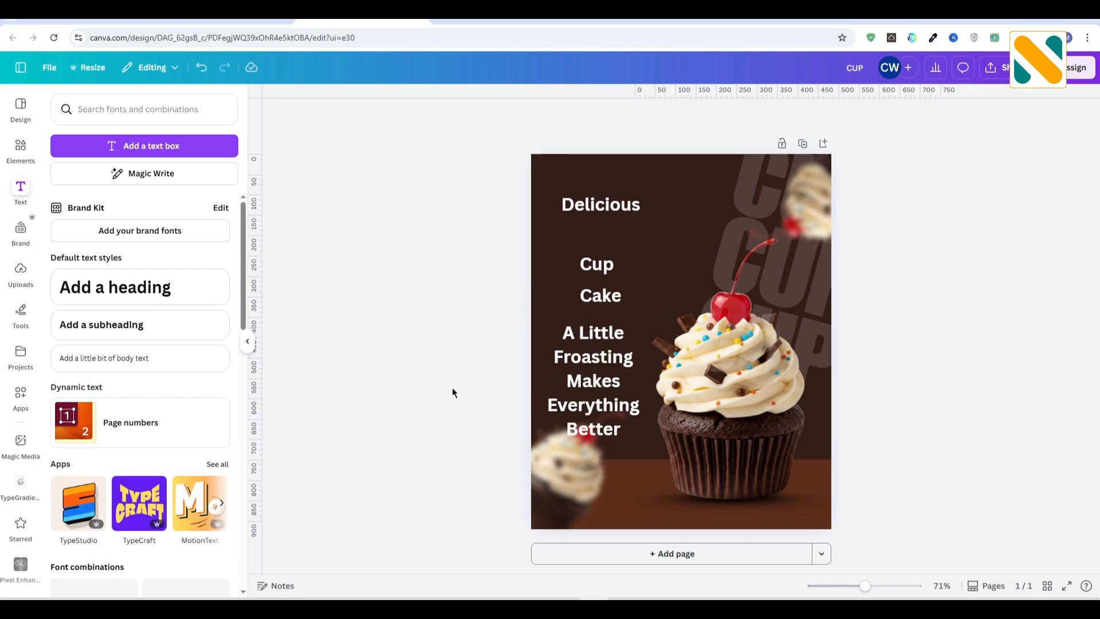
# Set the Delicious text in the Alex Brush font and enlarge it slightly
pyautogui.click(608, 211)
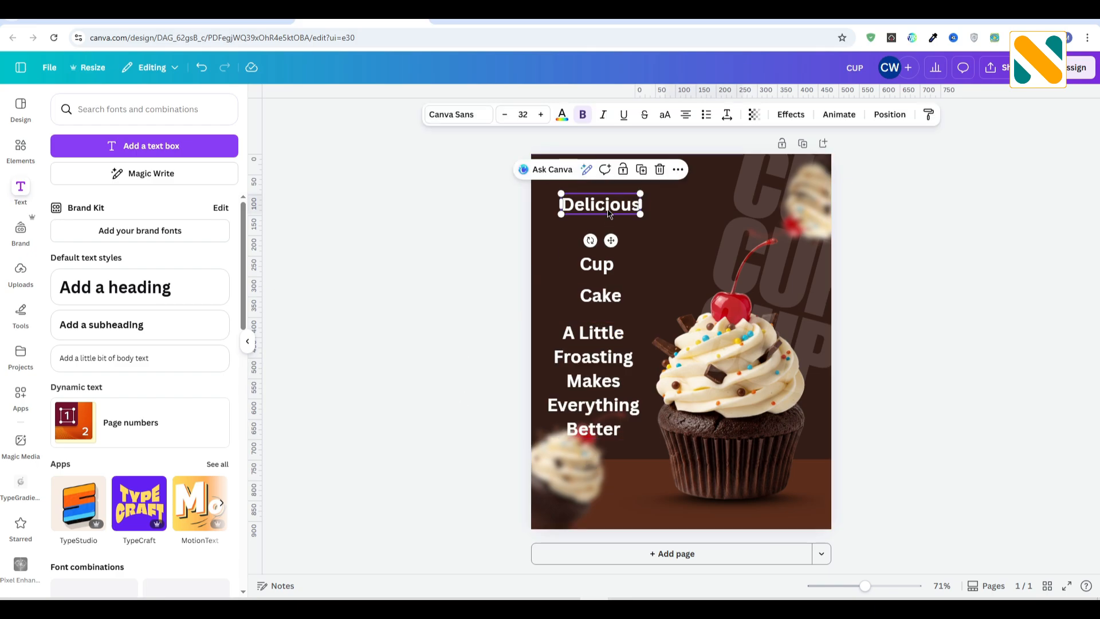
pyautogui.click(459, 115)
pyautogui.write('a')
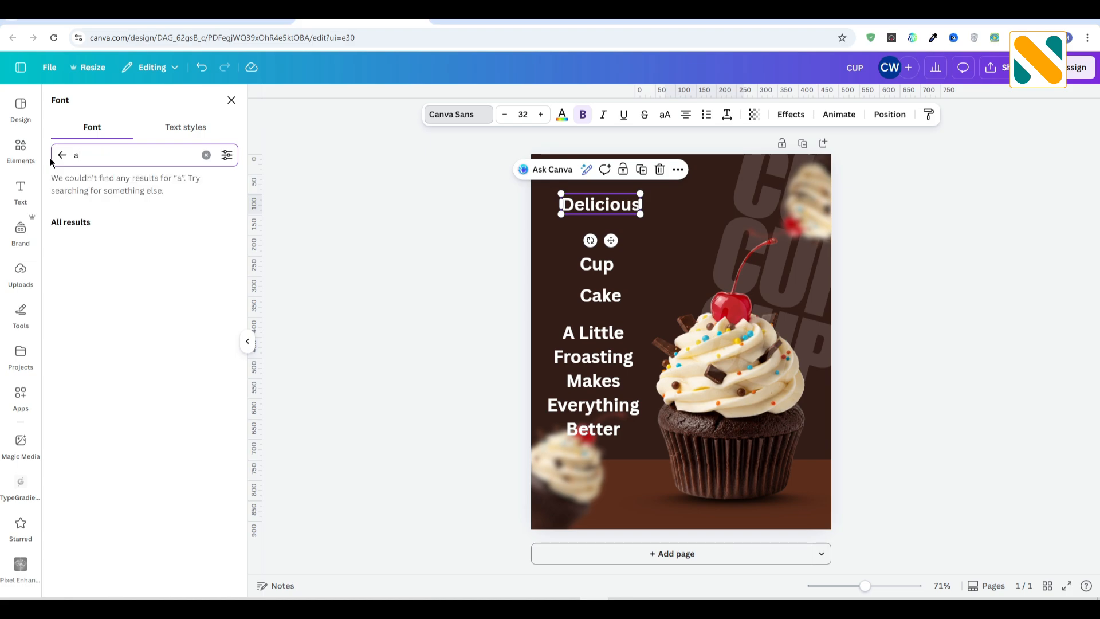
pyautogui.write('lex brush')
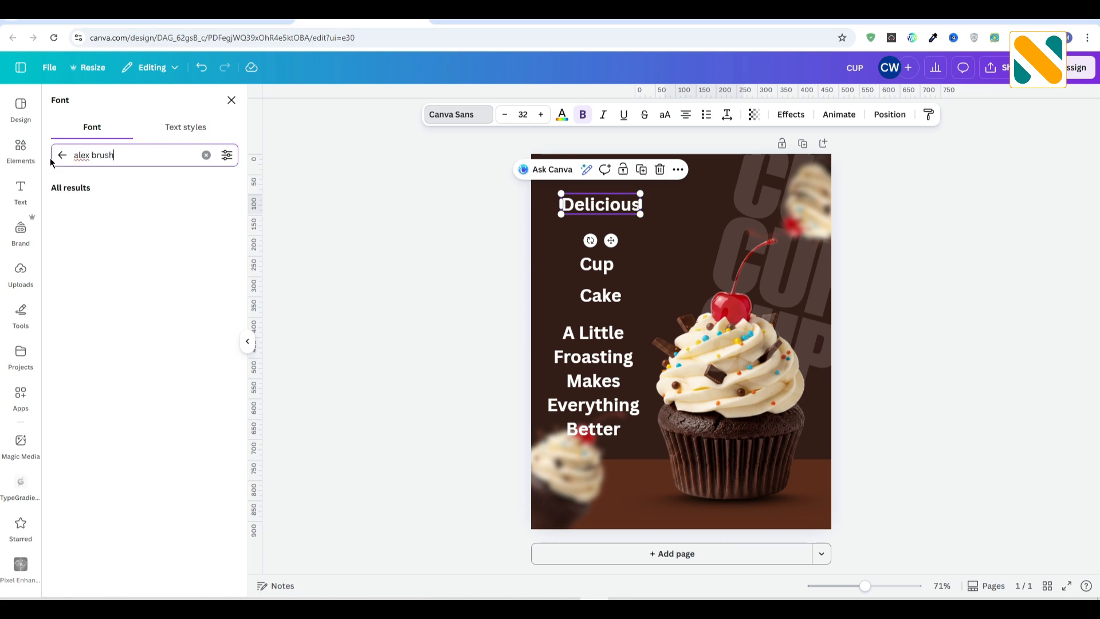
pyautogui.click(111, 269)
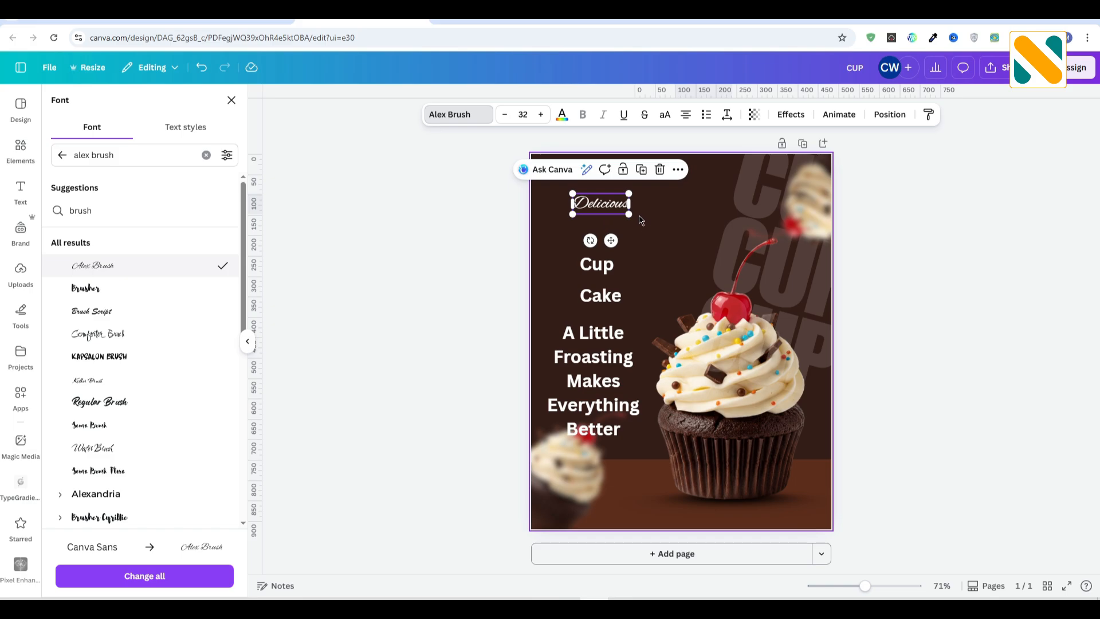
pyautogui.moveTo(629, 214); pyautogui.dragTo(609, 197)
# Place the Cup text directly under Delicious and set it in uppercase Impact at about size 73.1
pyautogui.moveTo(607, 264); pyautogui.dragTo(601, 221)
pyautogui.moveTo(115, 155); pyautogui.dragTo(41, 153)
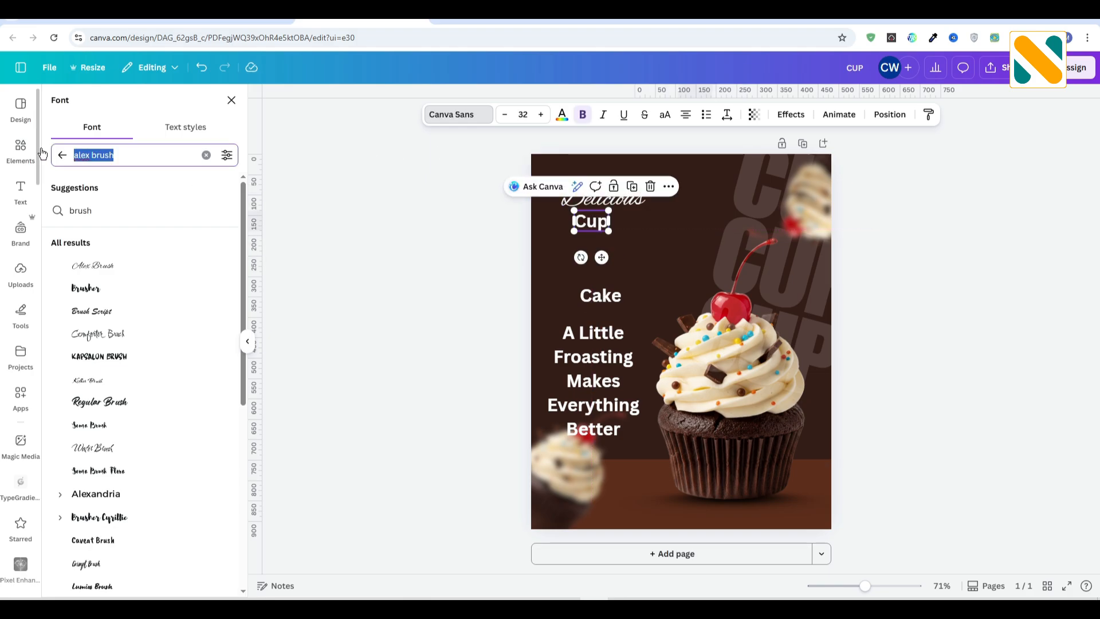
pyautogui.write('impact')
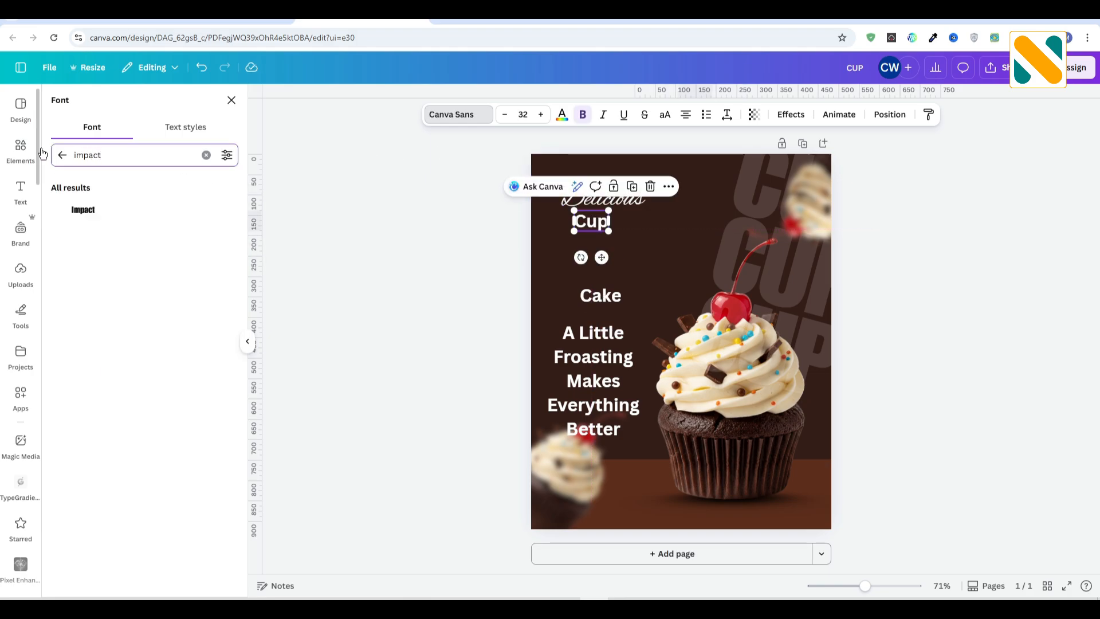
pyautogui.click(79, 210)
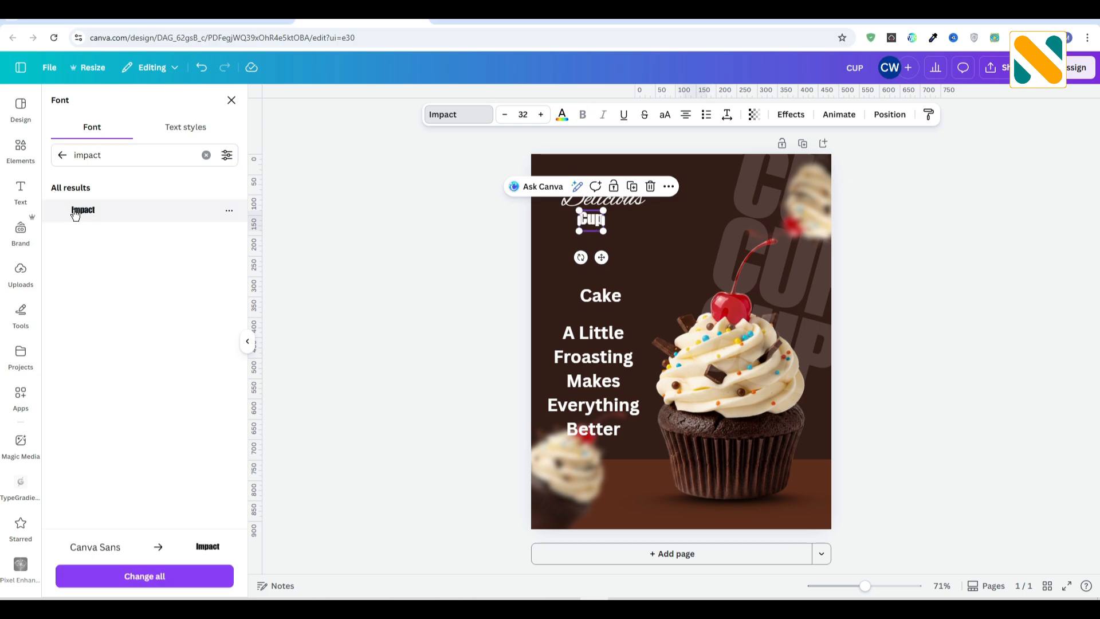
pyautogui.click(665, 117)
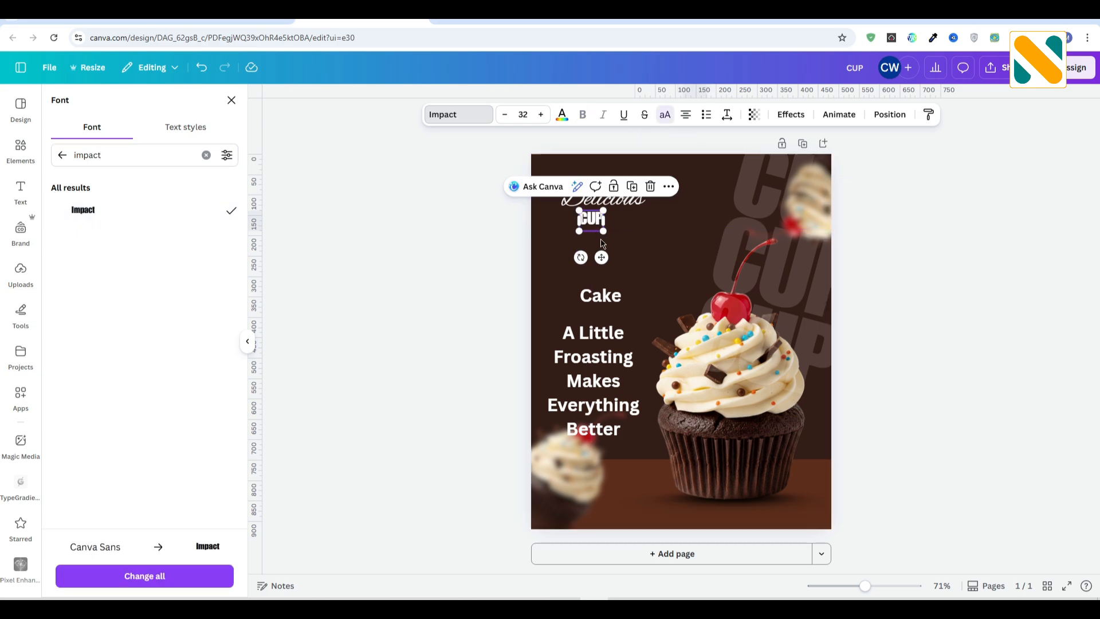
pyautogui.moveTo(604, 231)
pyautogui.mouseDown()
pyautogui.moveTo(635, 256)
pyautogui.moveTo(588, 234)
pyautogui.mouseUp()
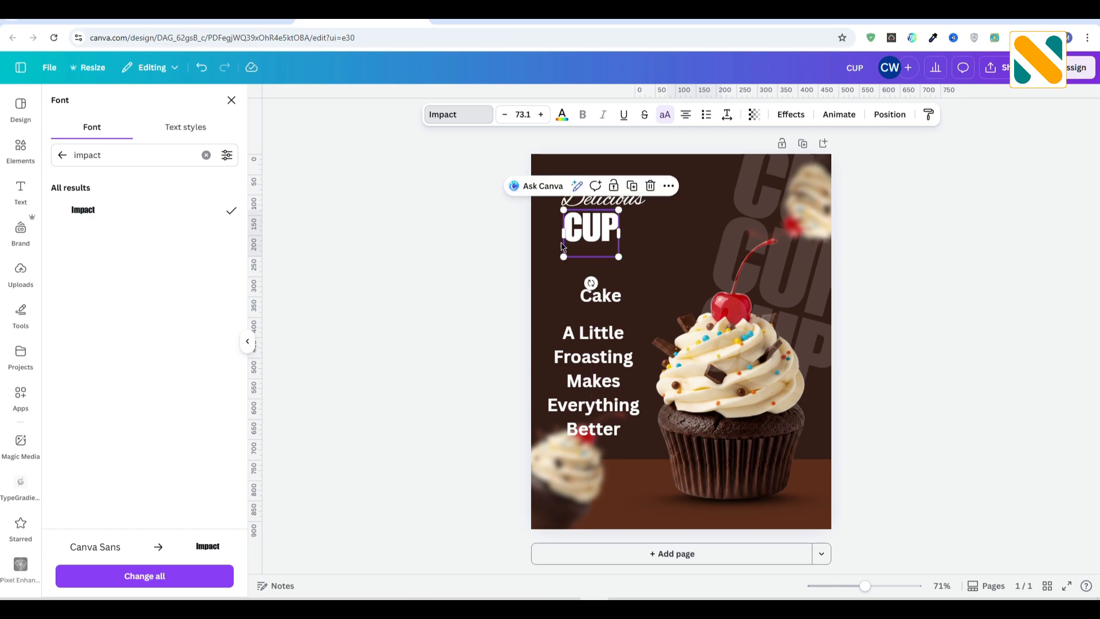
# Nudge the CUP text slightly left so its edge lines up with the start of Delicious
pyautogui.click(425, 280)
pyautogui.doubleClick(600, 232)
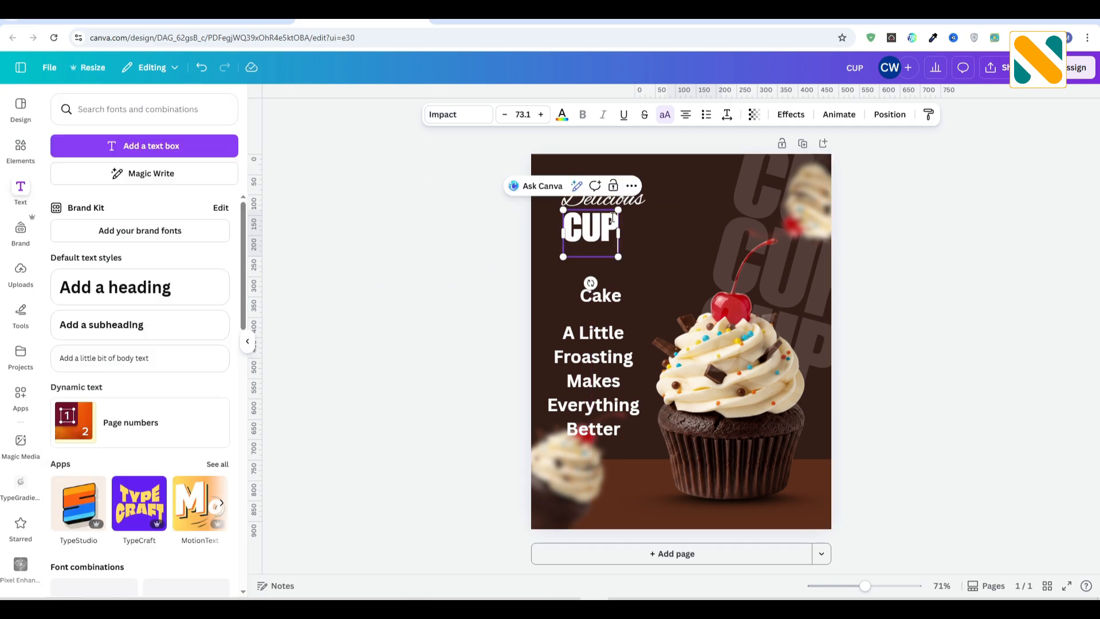
pyautogui.click(470, 268)
pyautogui.click(619, 226)
pyautogui.press('Left')
pyautogui.press('Left')
pyautogui.press('Left')
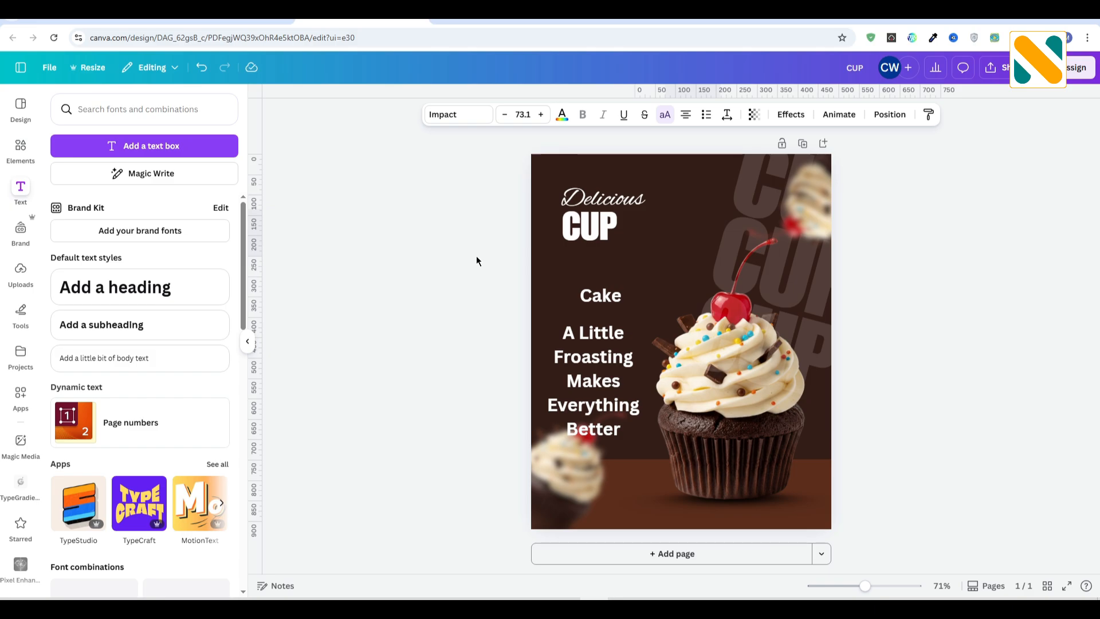
# Enlarge the CUP text to about size 86.8 and colour it light orange
pyautogui.moveTo(617, 256); pyautogui.dragTo(631, 266)
pyautogui.click(562, 115)
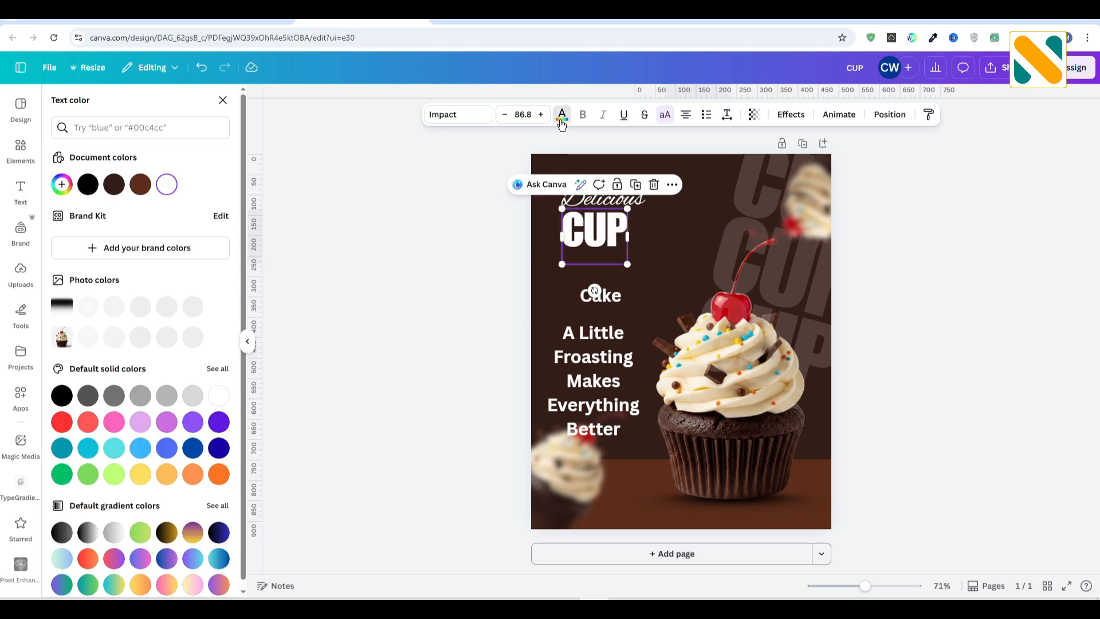
pyautogui.click(172, 450)
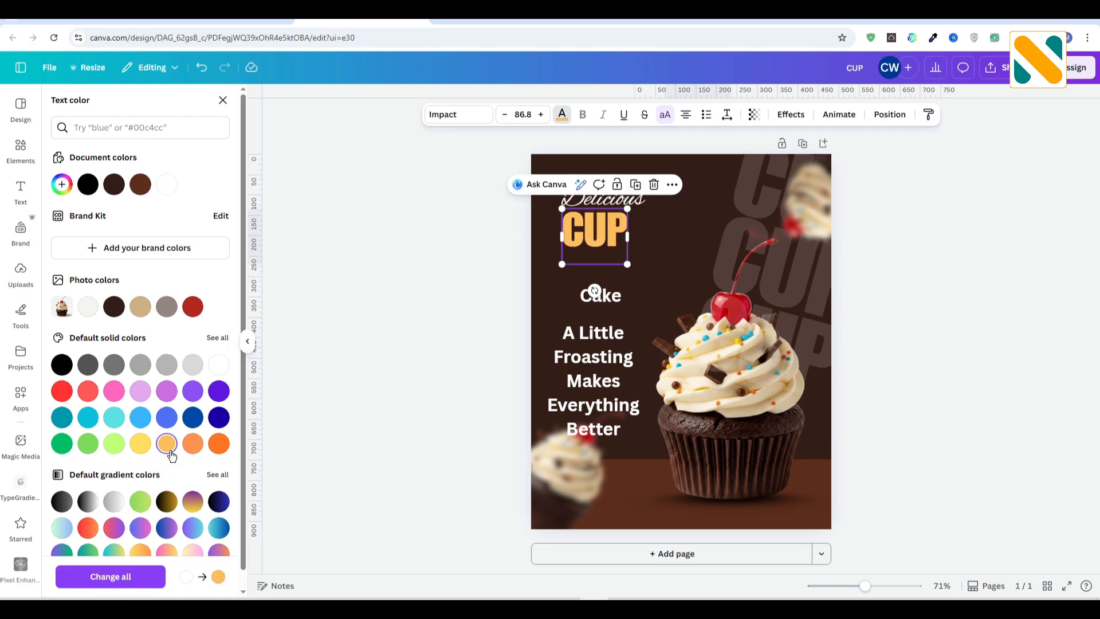
# Set the Cake text in uppercase Impact at about size 94.8, left-aligned directly below CUP
pyautogui.click(601, 295)
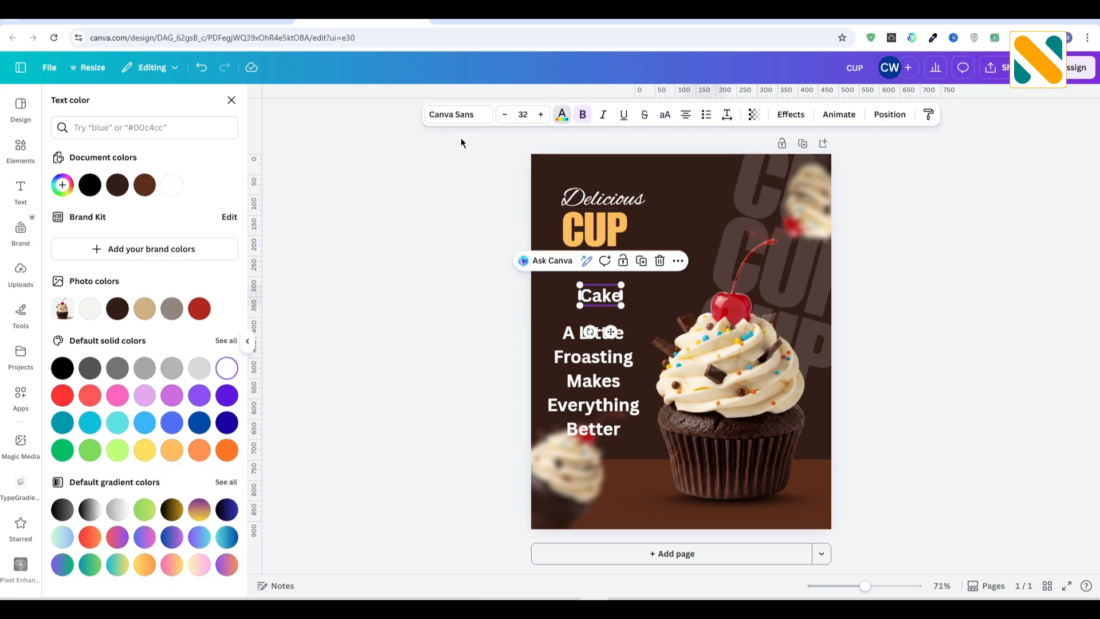
pyautogui.click(457, 114)
pyautogui.click(110, 217)
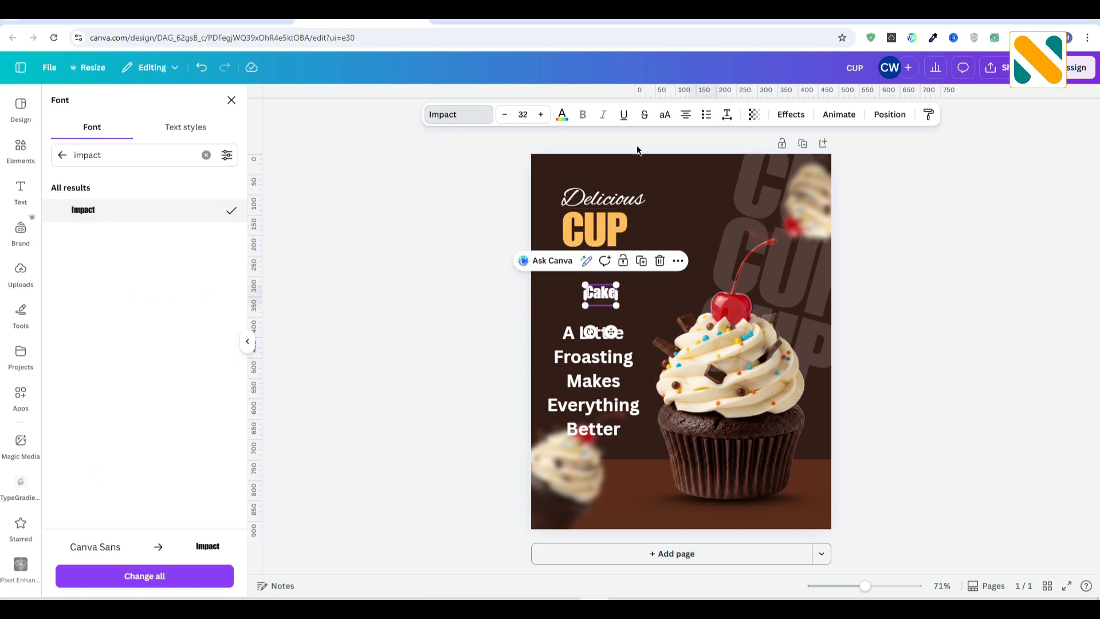
pyautogui.click(665, 117)
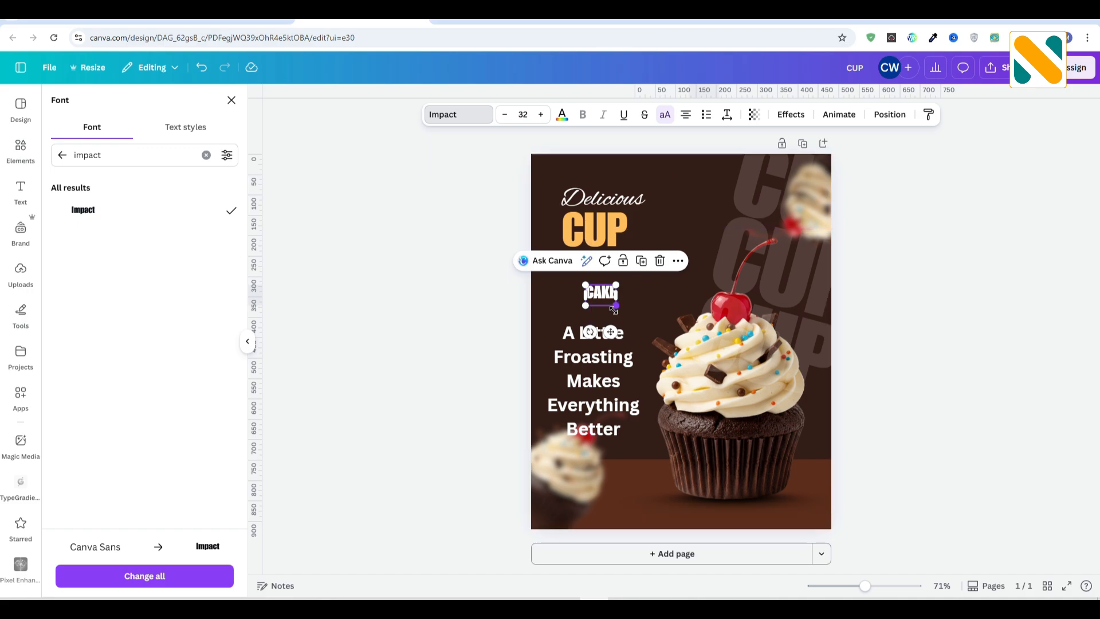
pyautogui.moveTo(617, 310); pyautogui.dragTo(603, 263)
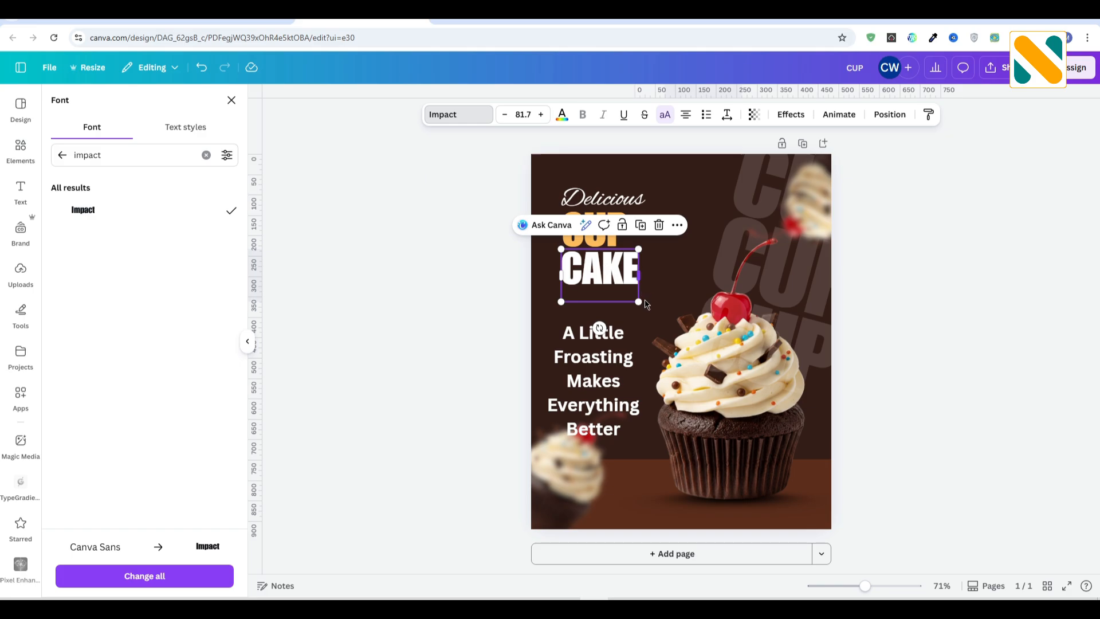
pyautogui.moveTo(641, 304); pyautogui.dragTo(651, 310)
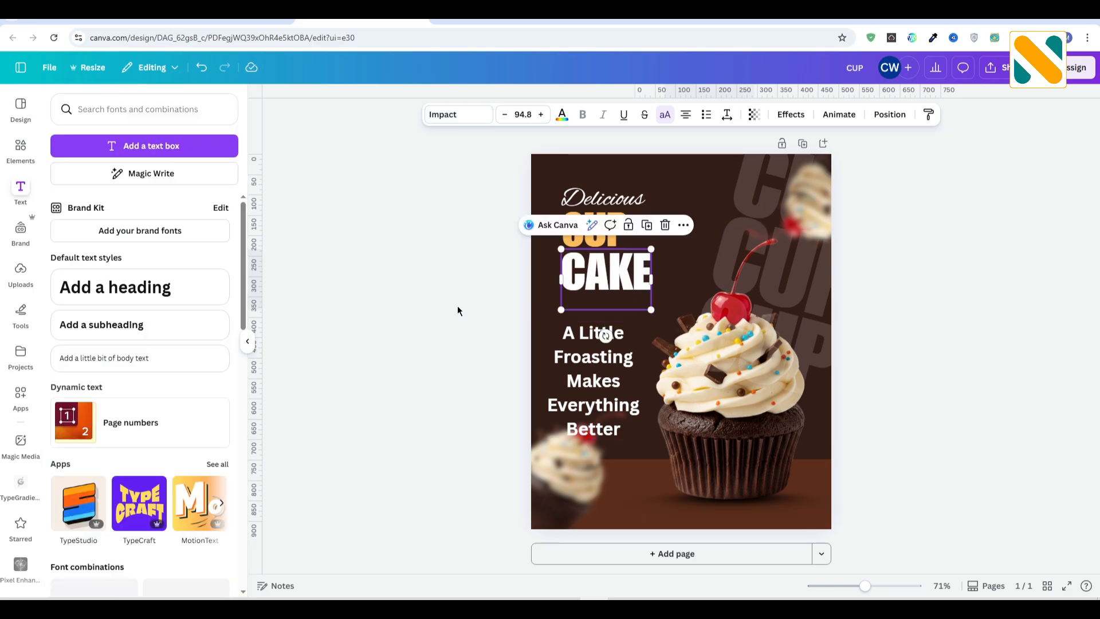
# Move the tagline up beneath CAKE and set it in Montserrat Medium with the same light orange as CUP
pyautogui.moveTo(594, 381); pyautogui.dragTo(619, 352)
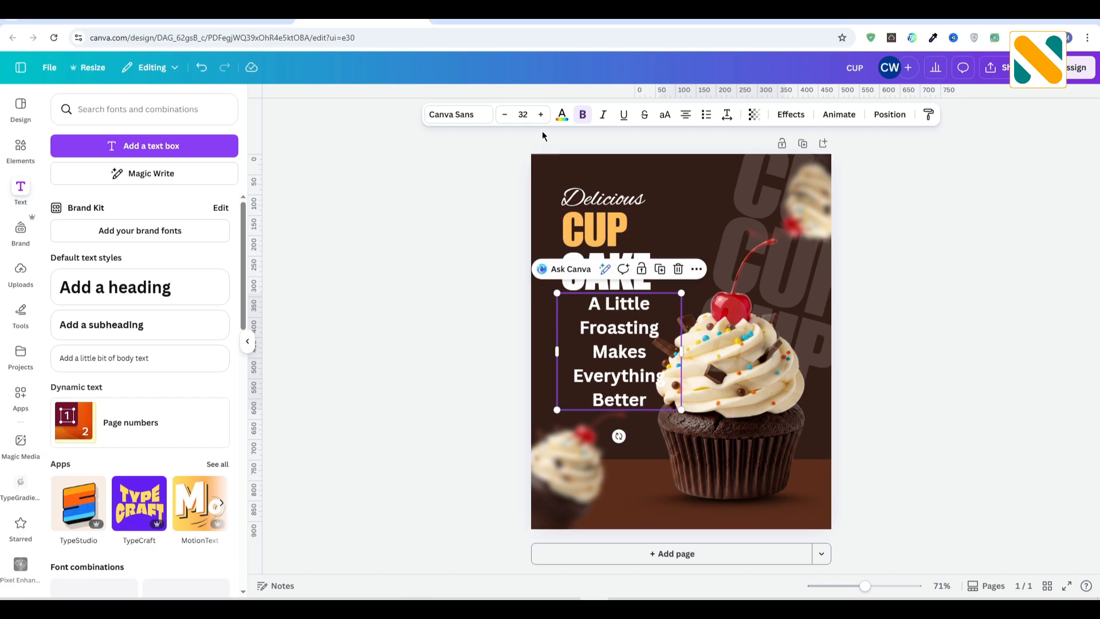
pyautogui.click(458, 114)
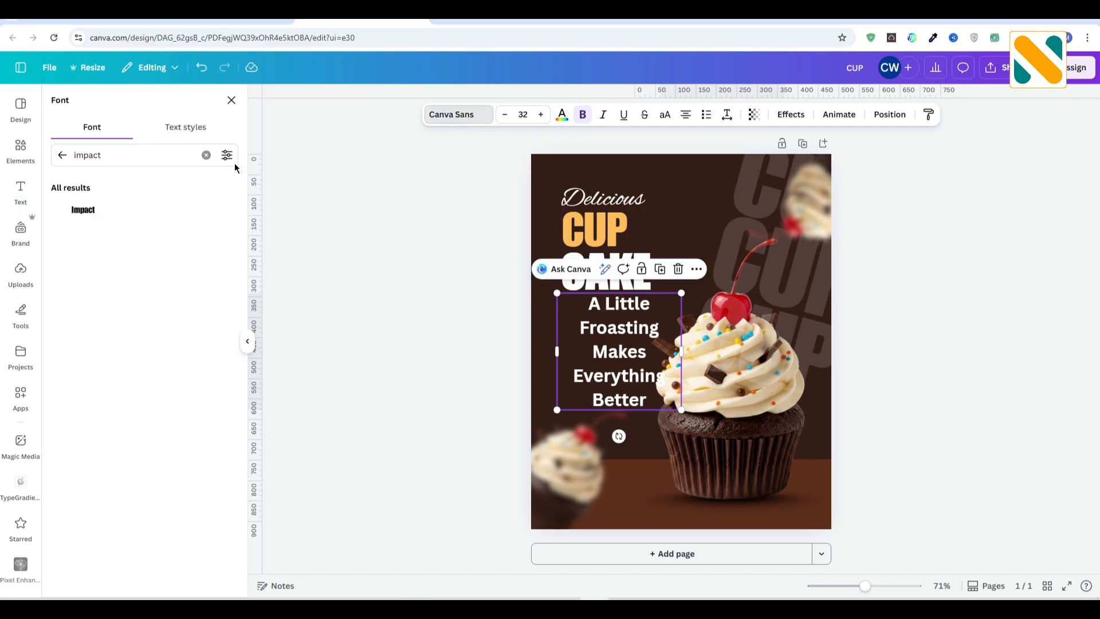
pyautogui.doubleClick(67, 158)
pyautogui.write('montse')
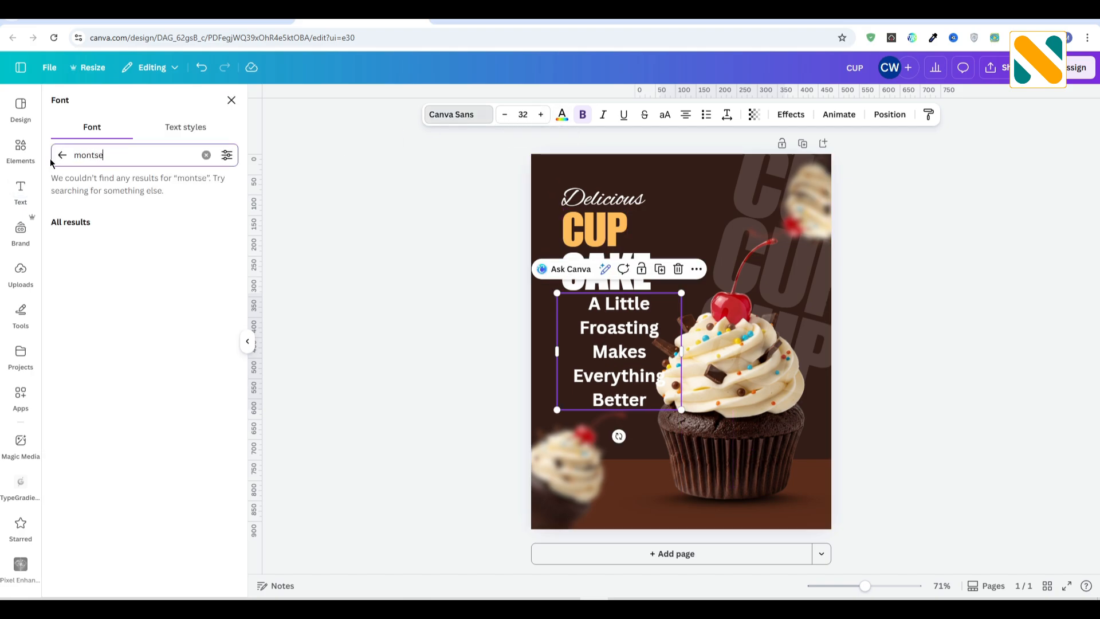
pyautogui.write('rrat')
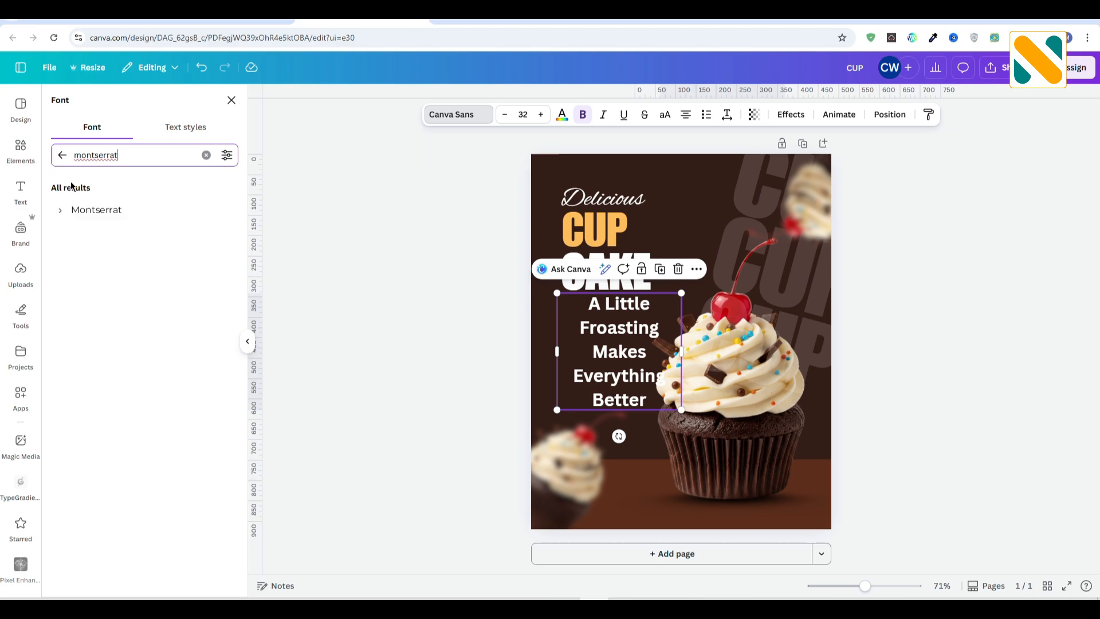
pyautogui.click(61, 211)
pyautogui.click(103, 325)
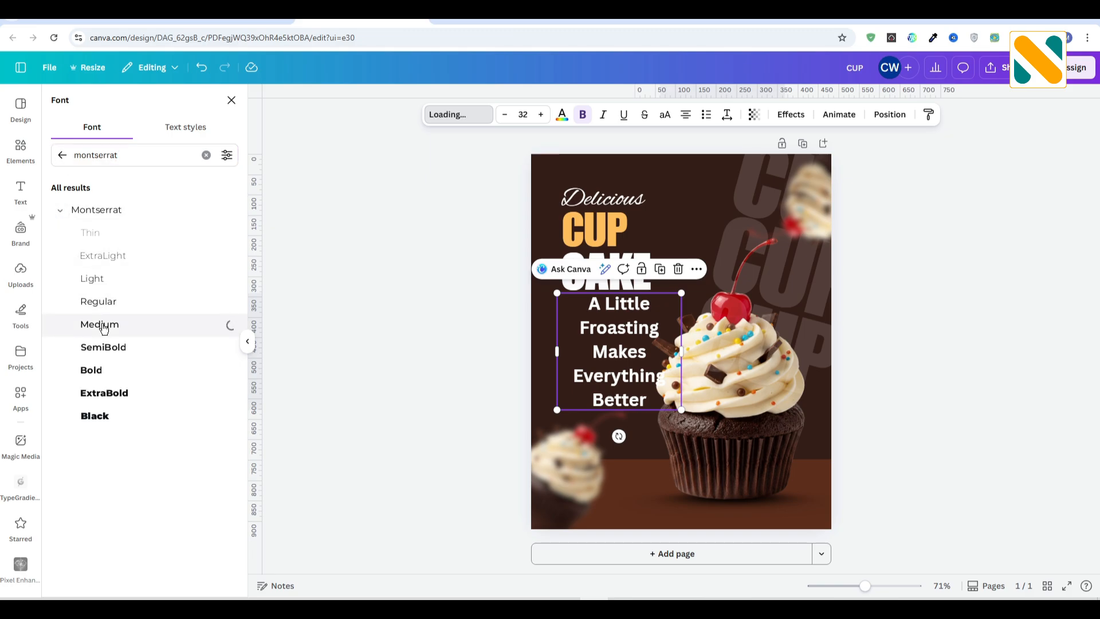
pyautogui.click(563, 115)
pyautogui.click(181, 190)
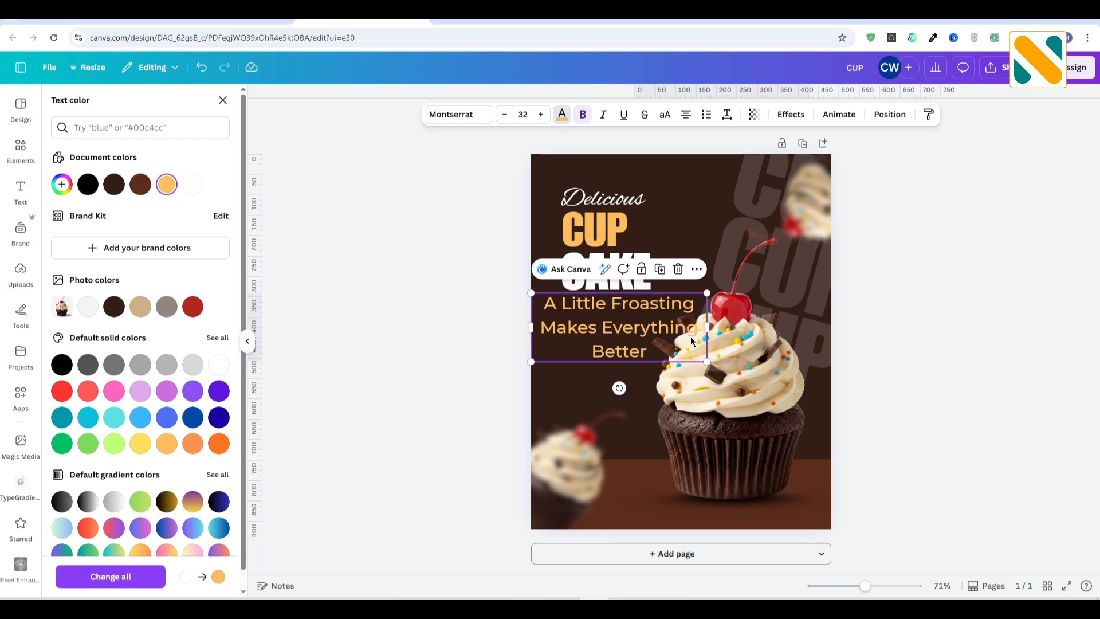
# Left-align the tagline and shrink it to about size 15.8, on two lines starting at CAKE's left edge
pyautogui.moveTo(709, 362); pyautogui.dragTo(646, 338)
pyautogui.moveTo(585, 307); pyautogui.dragTo(705, 318)
pyautogui.click(685, 114)
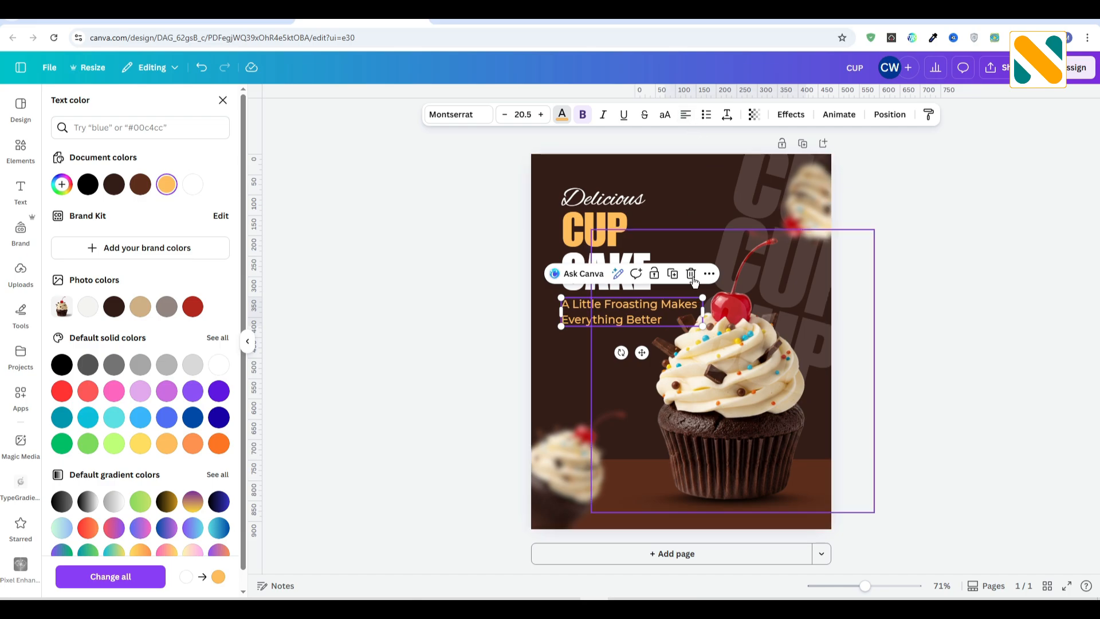
pyautogui.moveTo(704, 298); pyautogui.dragTo(620, 305)
pyautogui.click(457, 289)
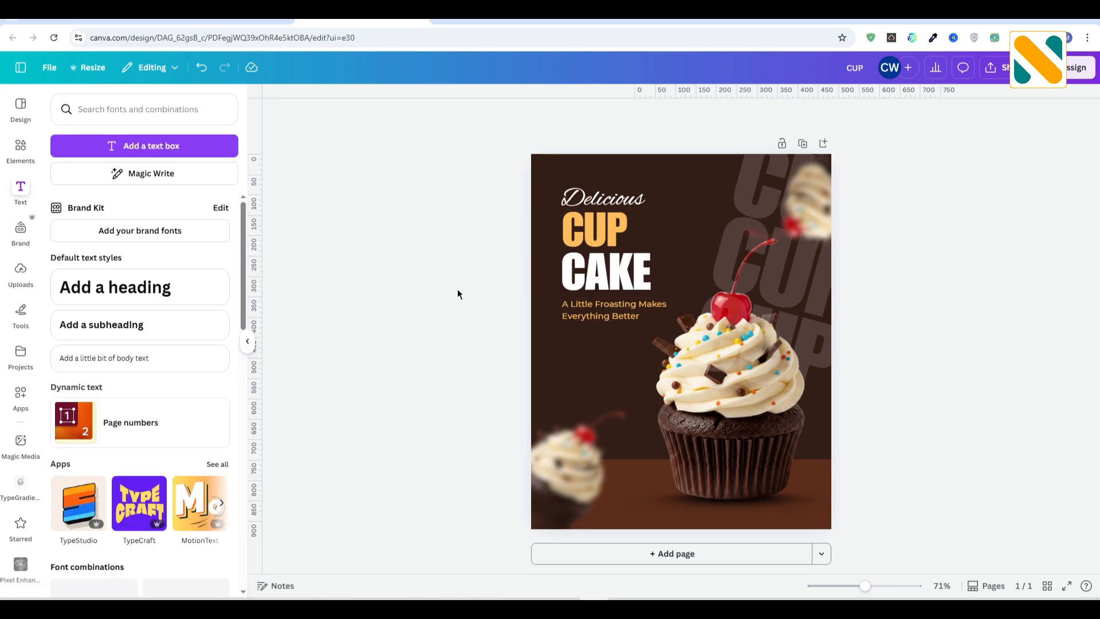
# Nudge the Delicious and CUP texts down together to tighten the gap above CAKE
pyautogui.moveTo(501, 225); pyautogui.dragTo(570, 186)
pyautogui.press('Down')
pyautogui.press('Down')
pyautogui.press('Down')
pyautogui.press('Down')
pyautogui.press('Down')
pyautogui.press('Down')
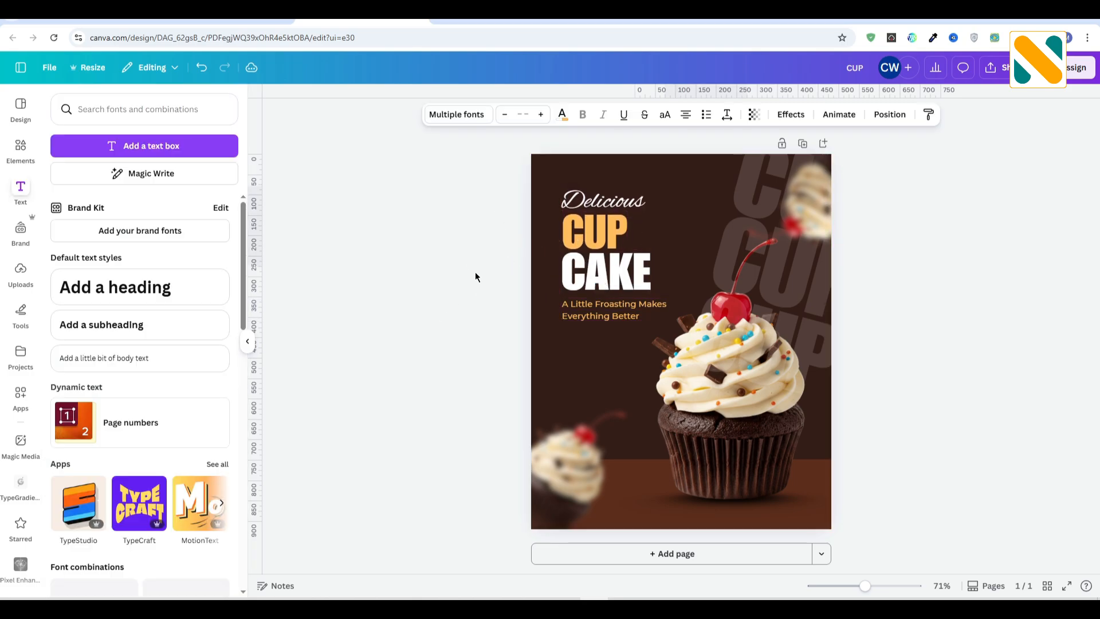
pyautogui.click(515, 281)
# Nudge the tagline up closer to the CAKE text
pyautogui.click(602, 310)
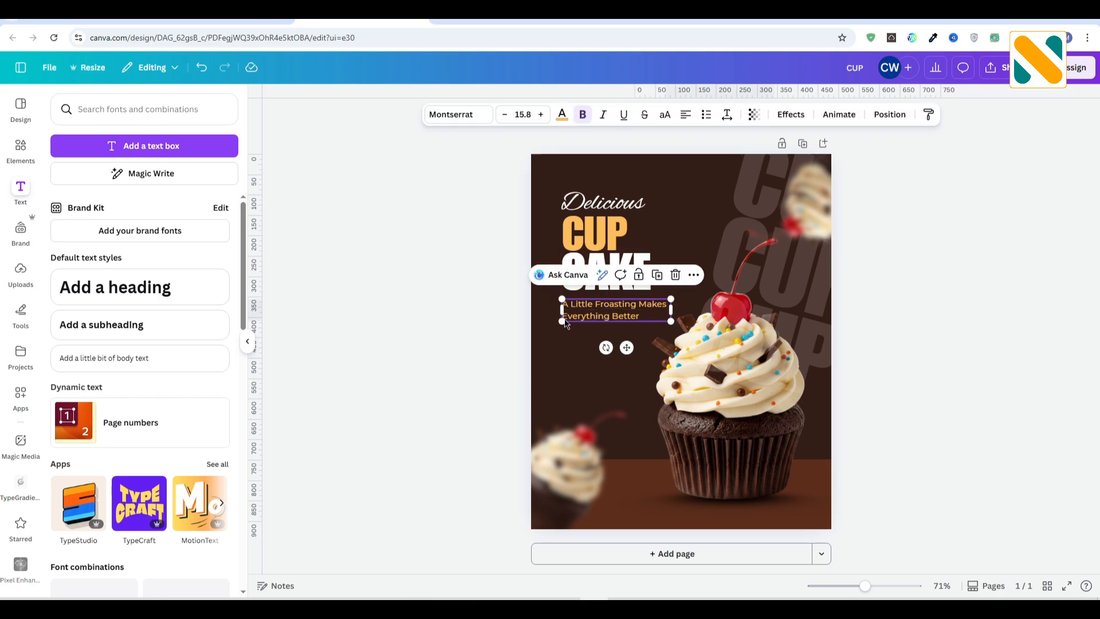
pyautogui.press('Up')
pyautogui.press('Up')
pyautogui.press('Up')
pyautogui.press('Up')
pyautogui.press('Up')
pyautogui.press('Up')
pyautogui.press('Up')
pyautogui.press('Up')
pyautogui.press('Up')
pyautogui.press('Up')
pyautogui.press('Up')
pyautogui.press('Up')
# Enlarge the headline texts and tagline together and shift them slightly down and left on the poster
pyautogui.moveTo(465, 332); pyautogui.dragTo(590, 202)
pyautogui.moveTo(668, 319); pyautogui.dragTo(690, 338)
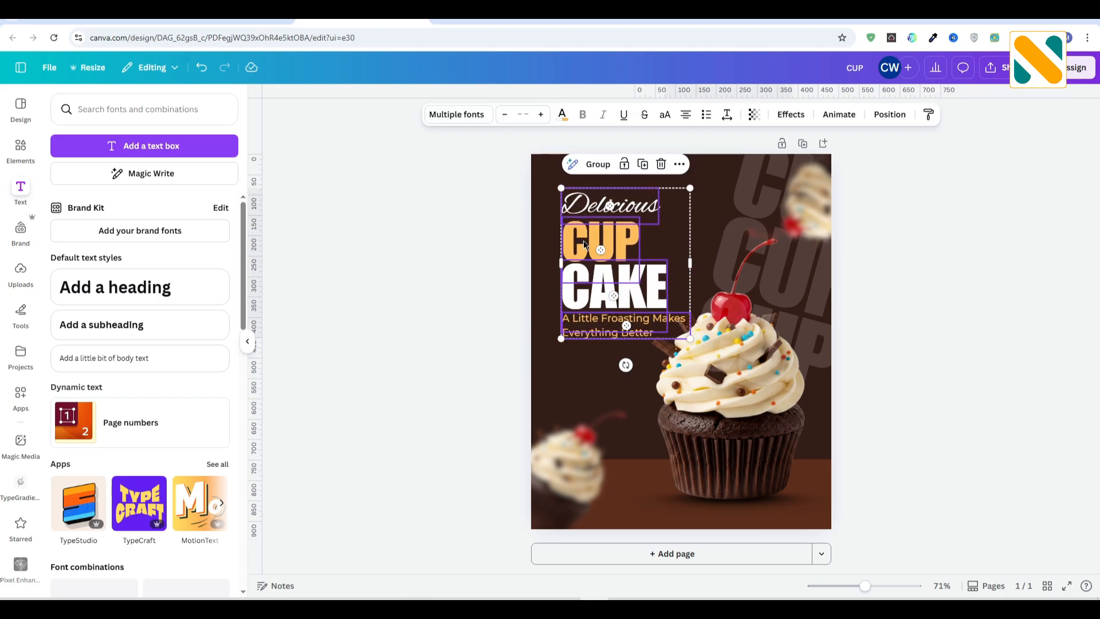
pyautogui.moveTo(584, 245); pyautogui.dragTo(580, 252)
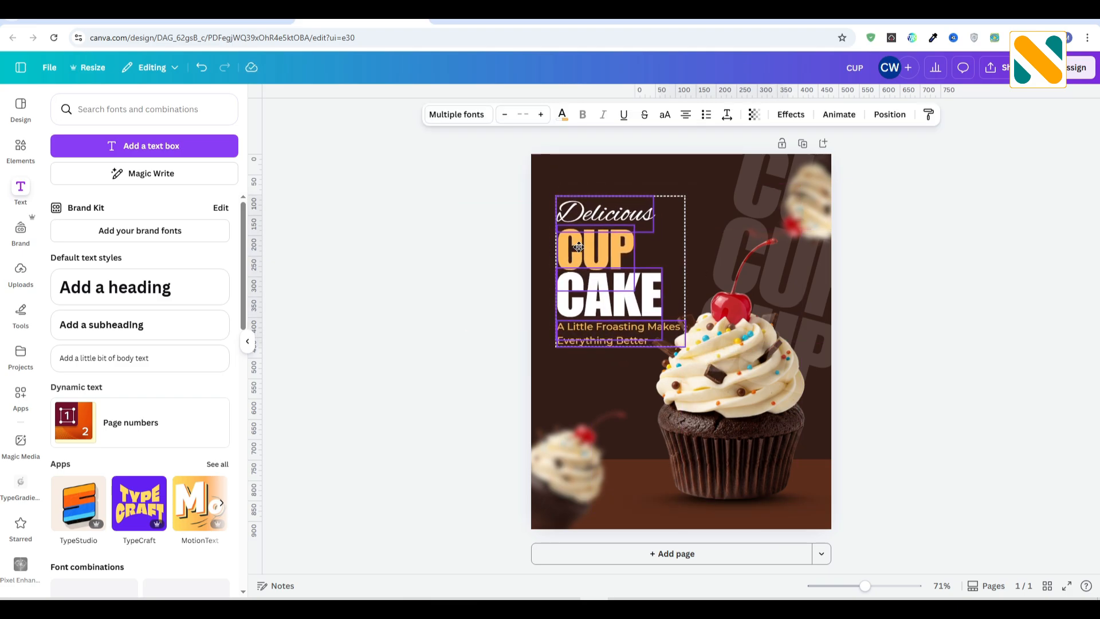
pyautogui.click(466, 246)
# Search the graphics elements for glow and add the soft yellow glow to the poster
pyautogui.click(21, 149)
pyautogui.click(125, 112)
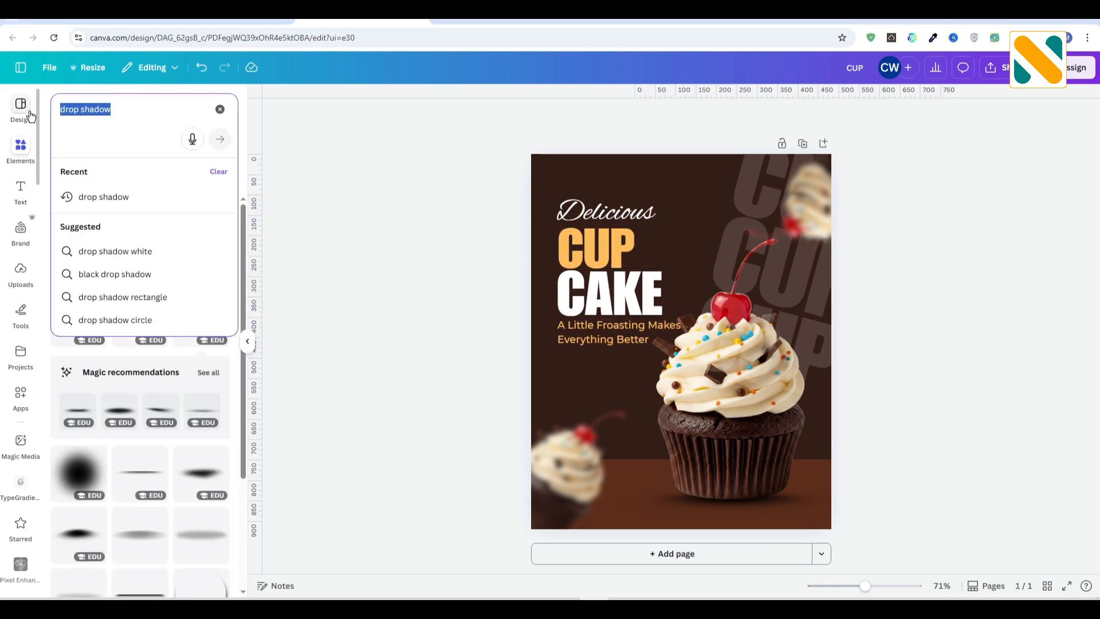
pyautogui.write('go')
pyautogui.press('BackSpace')
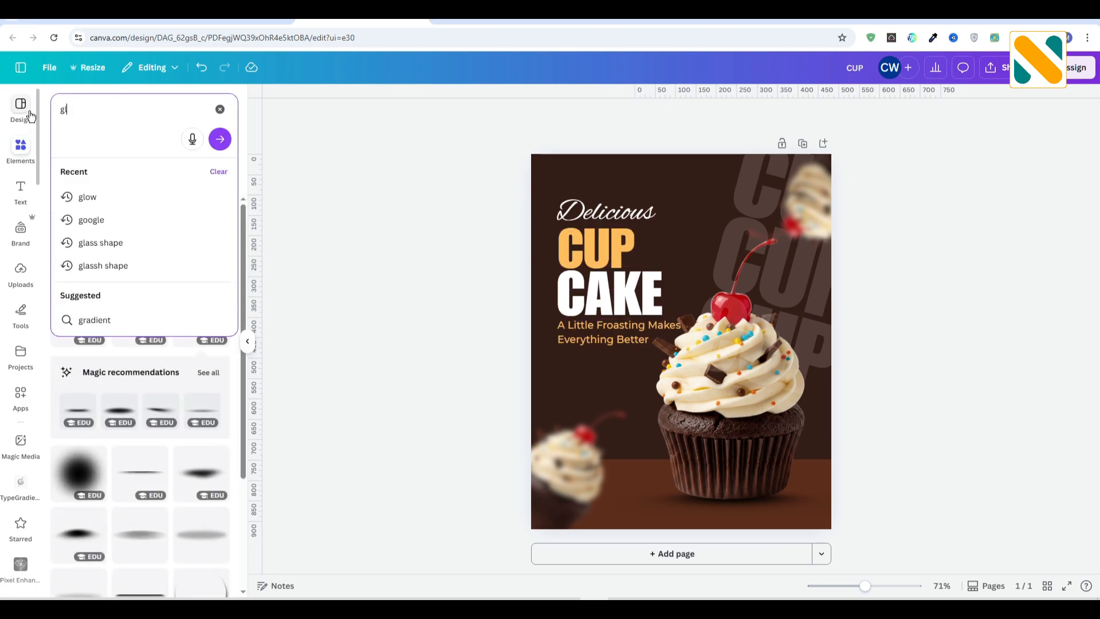
pyautogui.write('low')
pyautogui.press('Return')
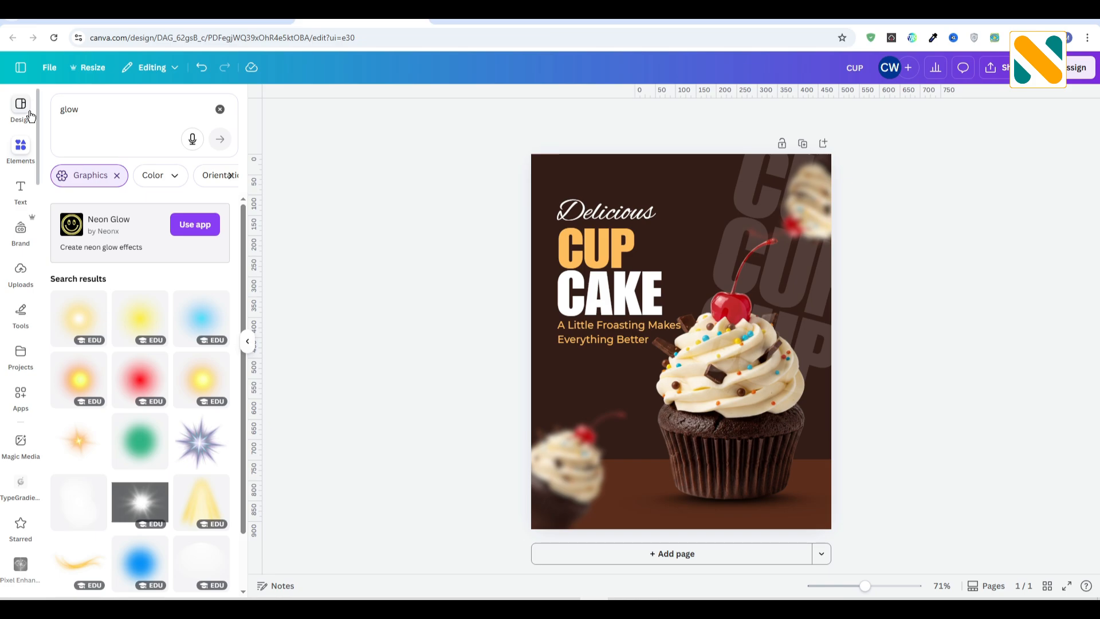
pyautogui.click(141, 325)
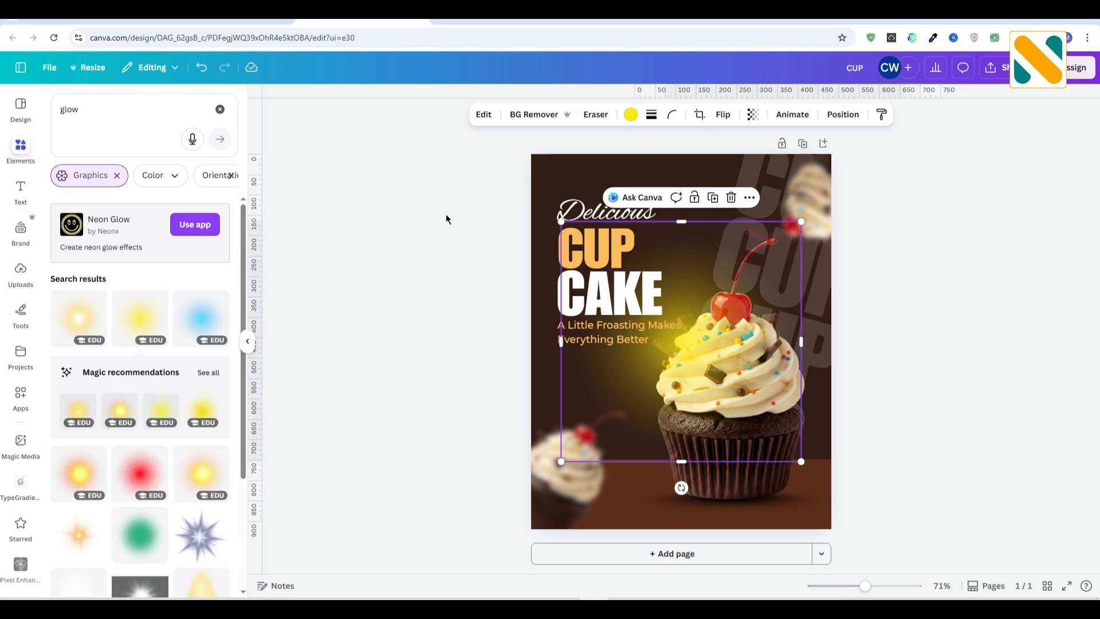
# Apply the Polar filter from the Cool set to the yellow glow graphic
pyautogui.click(471, 115)
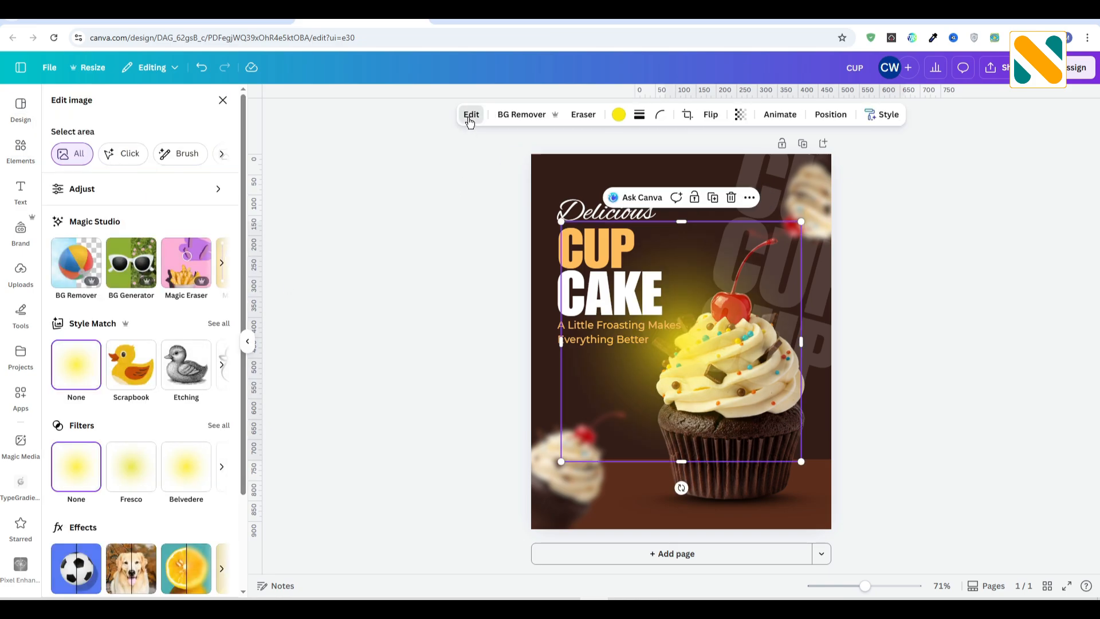
pyautogui.click(220, 425)
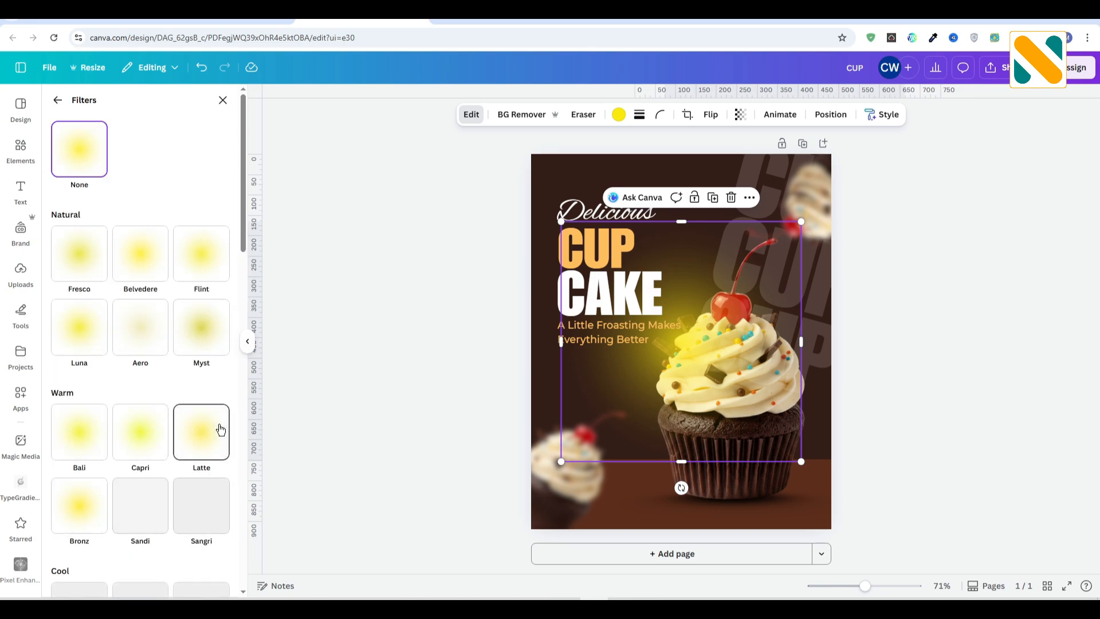
pyautogui.scroll(-2, 163, 408)
pyautogui.scroll(-3, 163, 408)
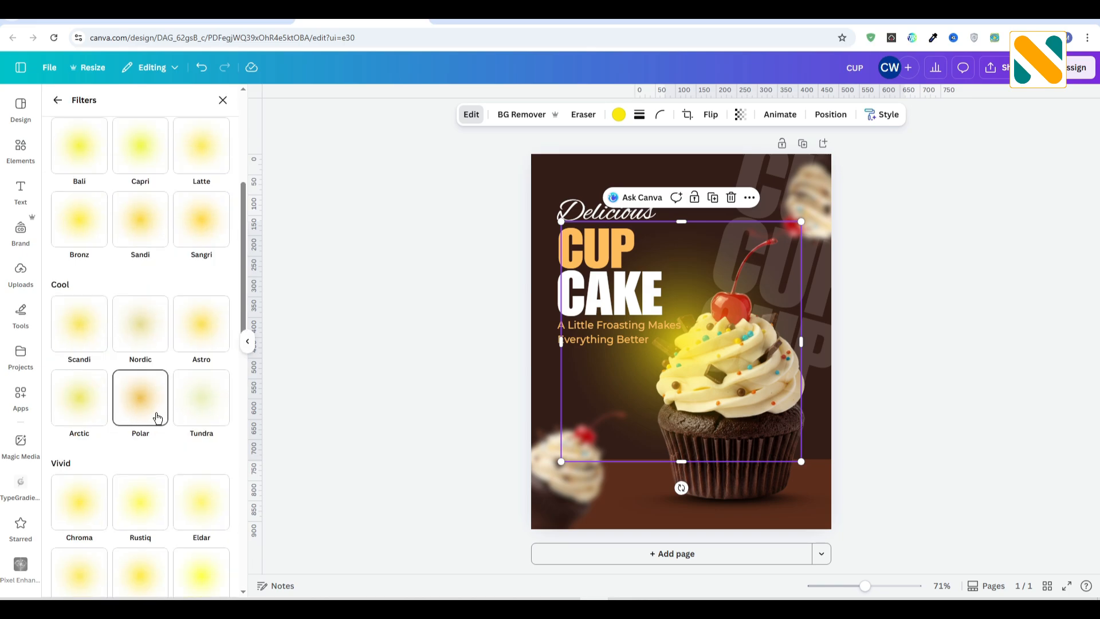
pyautogui.click(157, 416)
# Move the glow to the poster's left edge, enlarge it slightly, and place a copy centred near the poster's top edge
pyautogui.moveTo(702, 372); pyautogui.dragTo(572, 408)
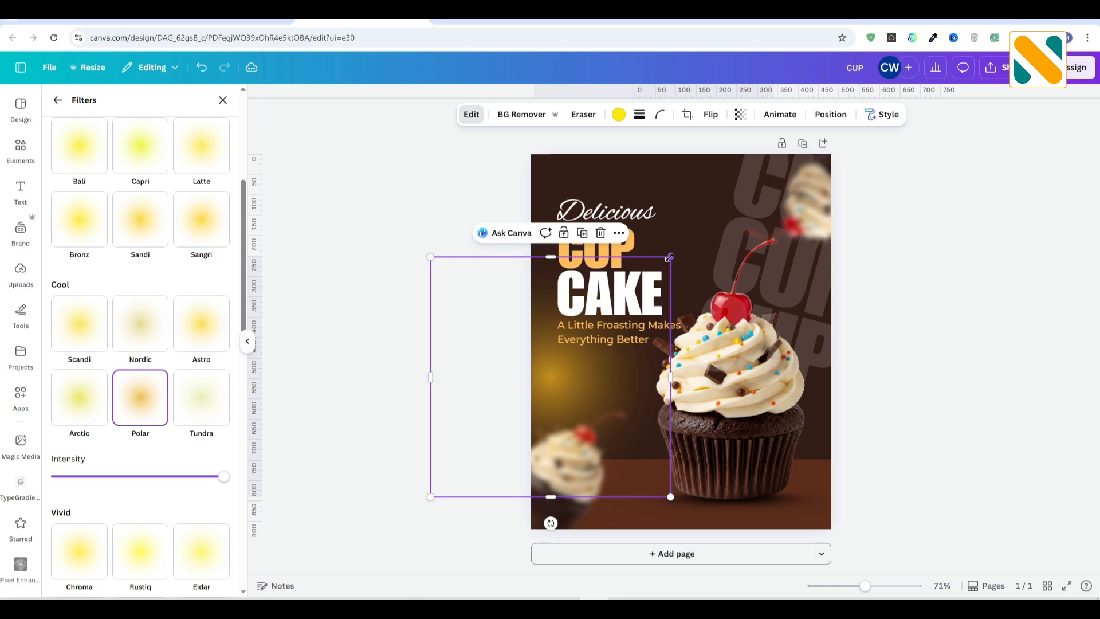
pyautogui.moveTo(682, 241); pyautogui.dragTo(706, 214)
pyautogui.moveTo(589, 377); pyautogui.dragTo(707, 184)
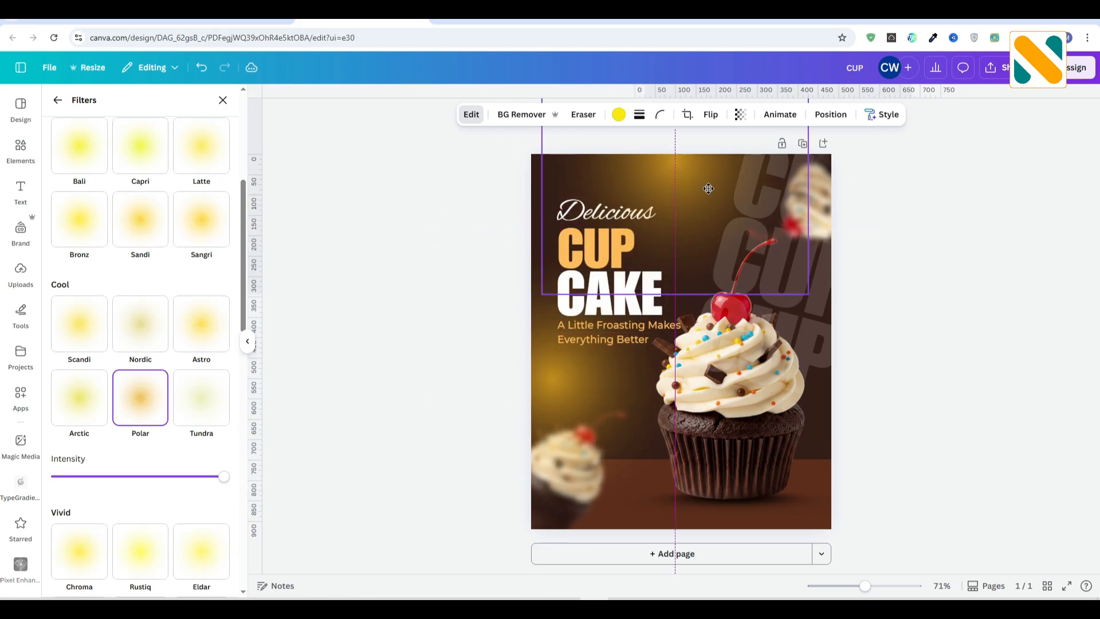
# Reorder the left glow's layer to sit directly beneath the cupcake's shadow and above the brown rectangle
pyautogui.click(818, 122)
pyautogui.moveTo(62, 271); pyautogui.dragTo(74, 507)
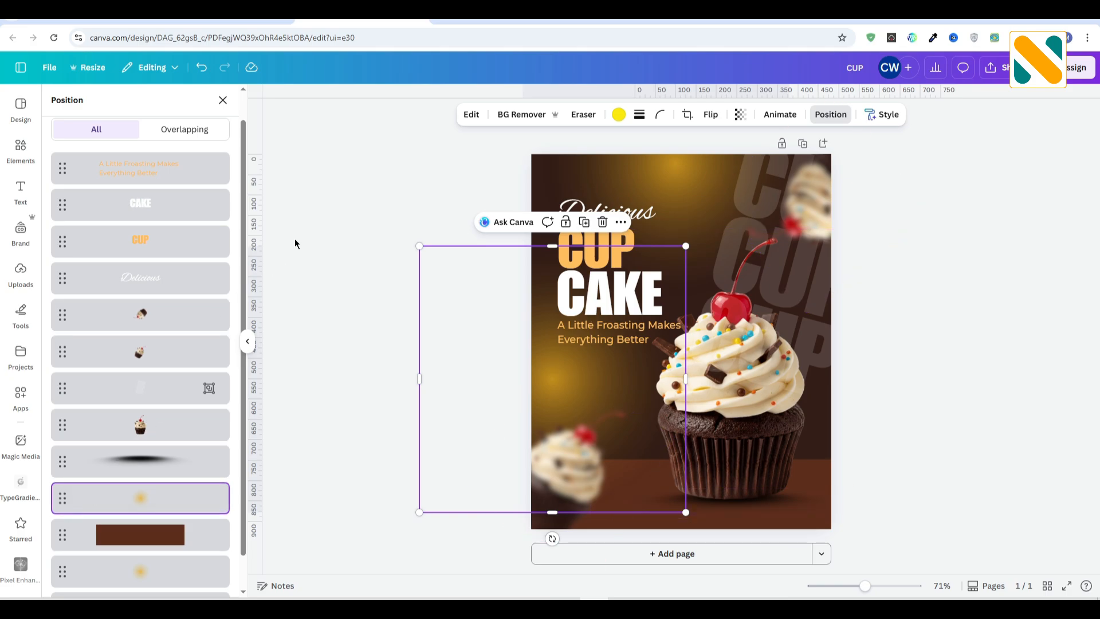
# Search the graphics for order now, add the red ORDER NOW button, and fit it beneath the tagline, aligned with its left edge
pyautogui.click(20, 147)
pyautogui.click(104, 102)
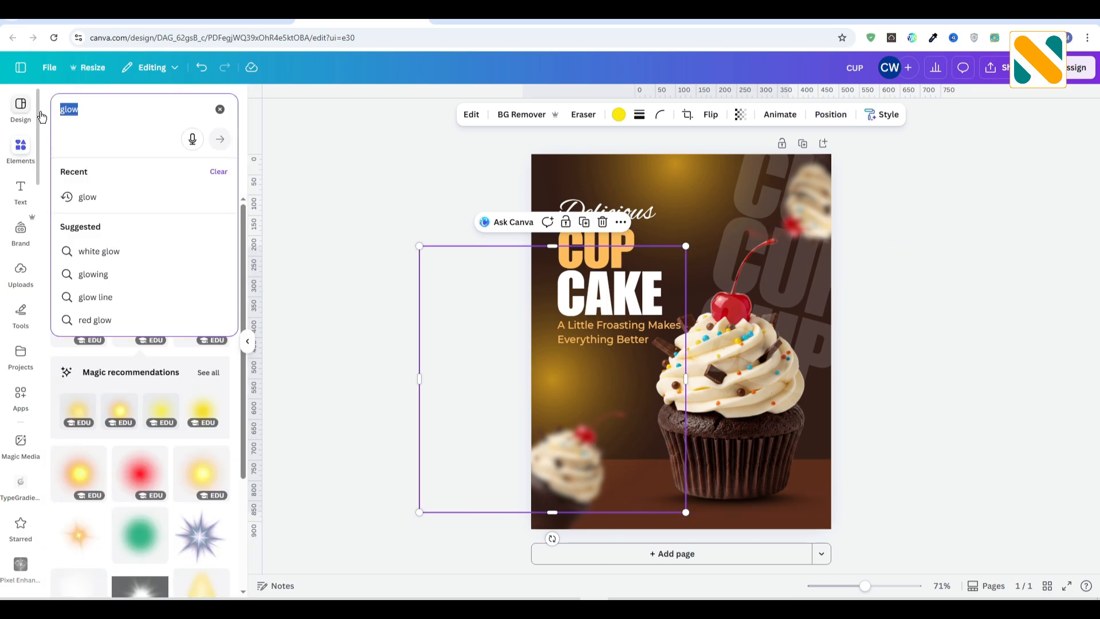
pyautogui.write('order no')
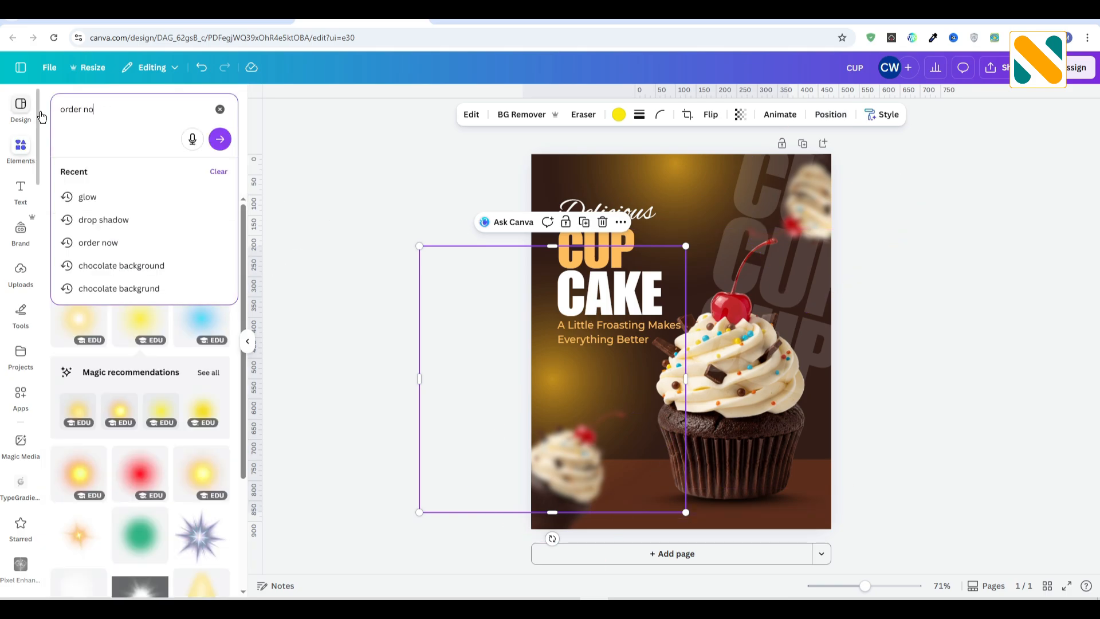
pyautogui.write('w')
pyautogui.press('Return')
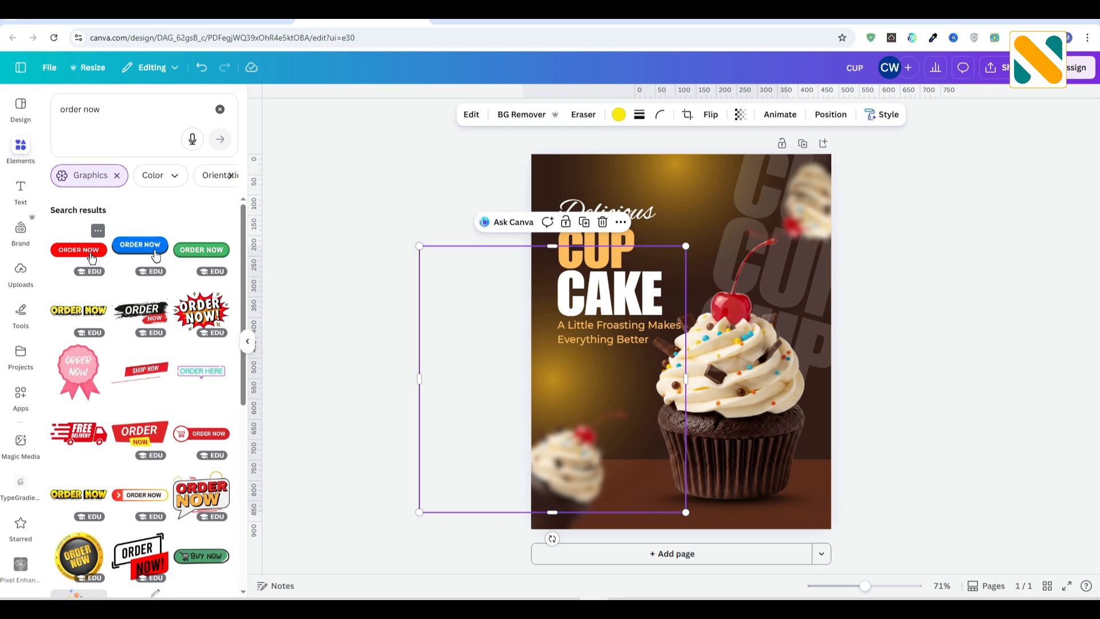
pyautogui.click(91, 256)
pyautogui.moveTo(664, 344); pyautogui.dragTo(648, 369)
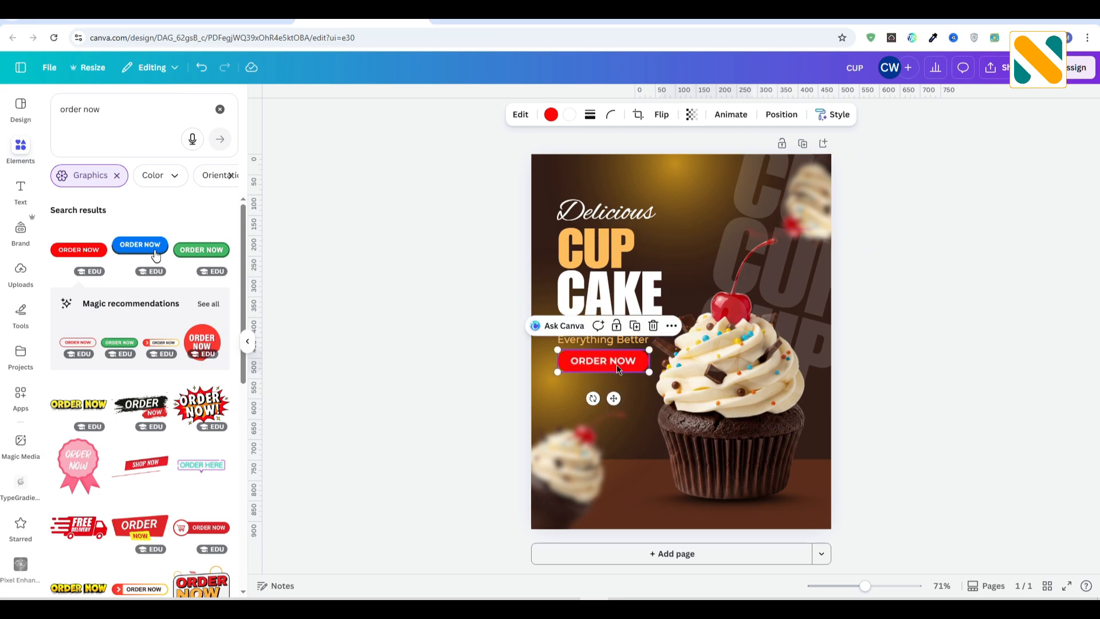
# Set the ORDER NOW button's red fill to the Button colour #92492c, copied from the text notes
pyautogui.click(551, 116)
pyautogui.click(64, 186)
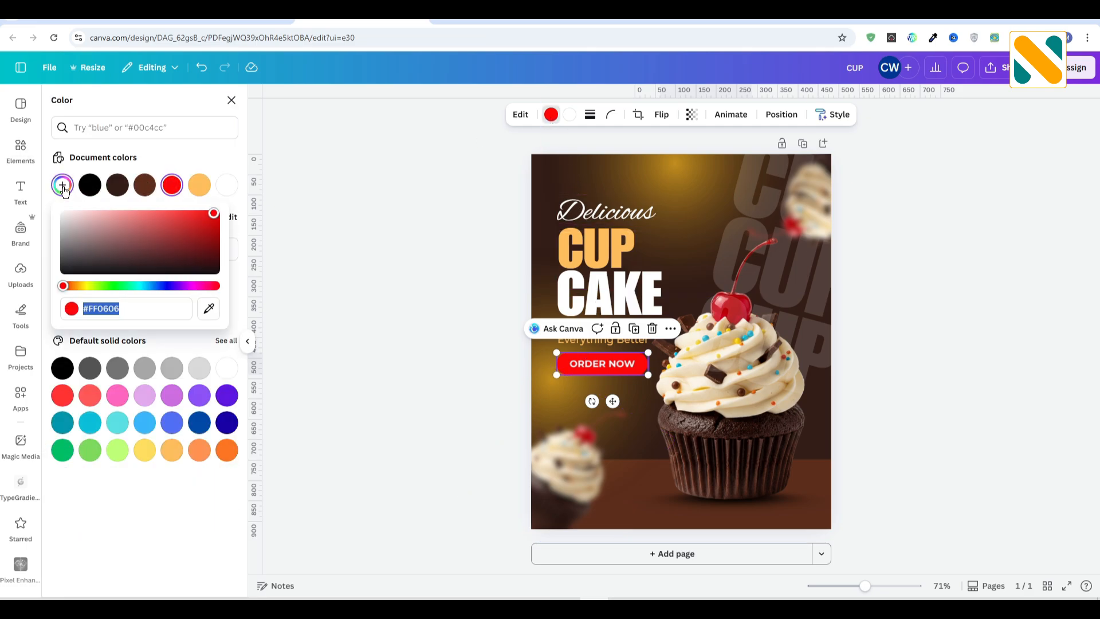
pyautogui.click(678, 609)
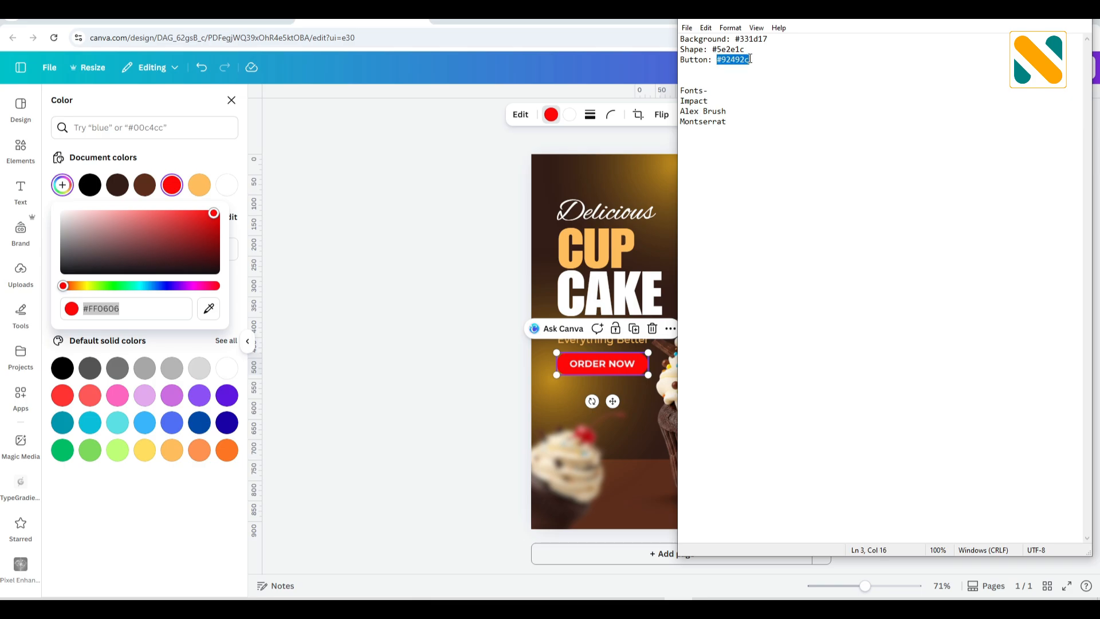
pyautogui.click(121, 310)
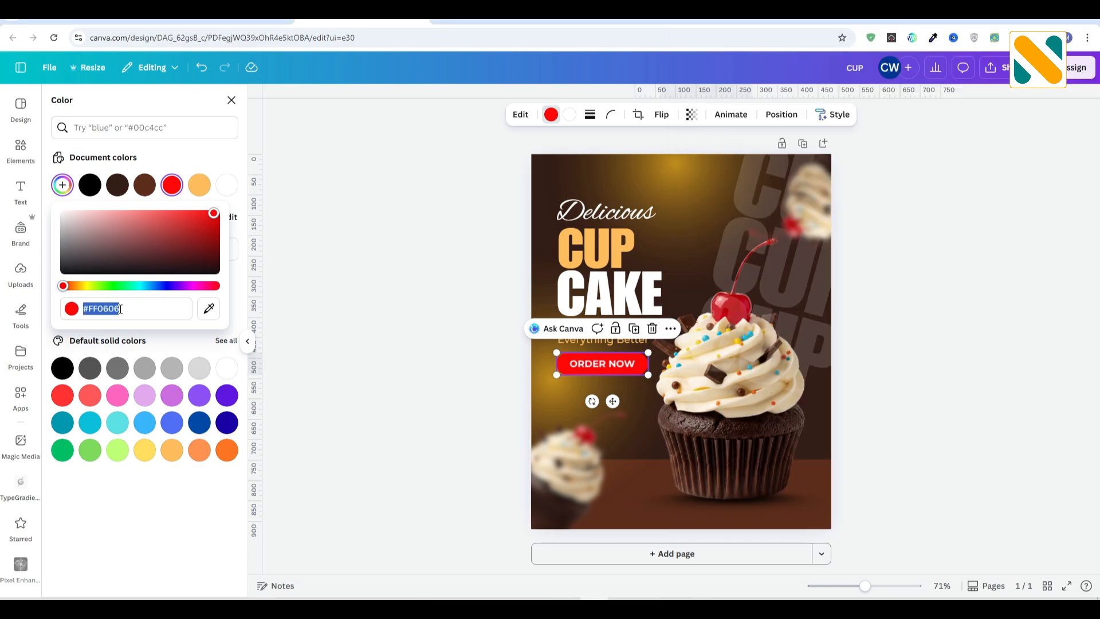
pyautogui.hotkey('ctrl', 'v')
pyautogui.click(381, 222)
pyautogui.click(380, 222)
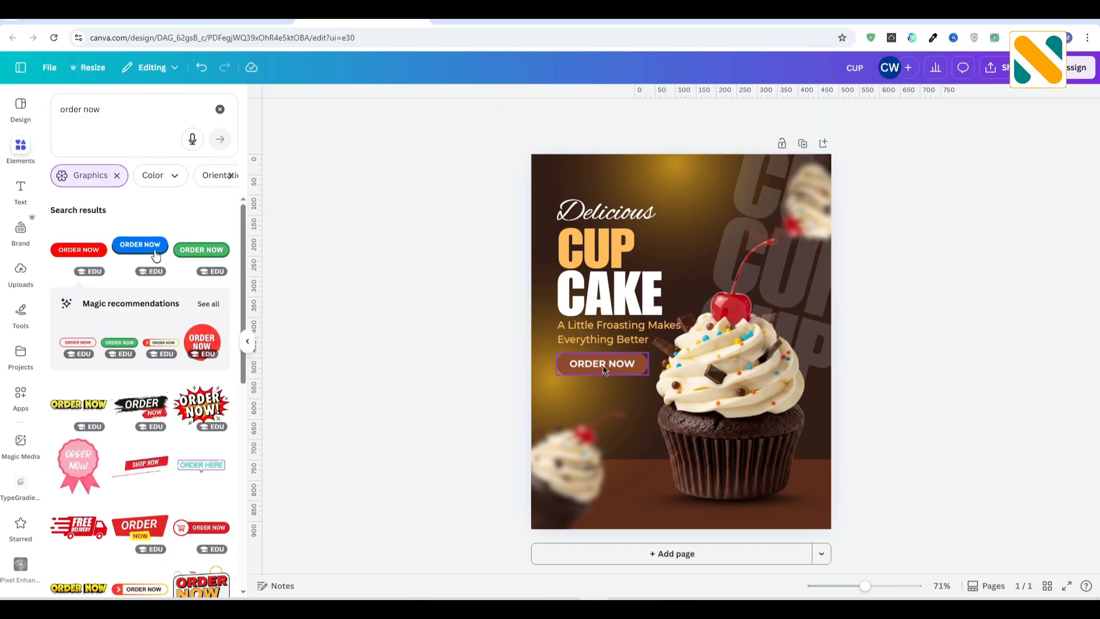
# Nudge the ORDER NOW button up slightly, closer to the tagline, and leave nothing selected
pyautogui.moveTo(603, 366); pyautogui.dragTo(601, 363)
pyautogui.click(457, 372)
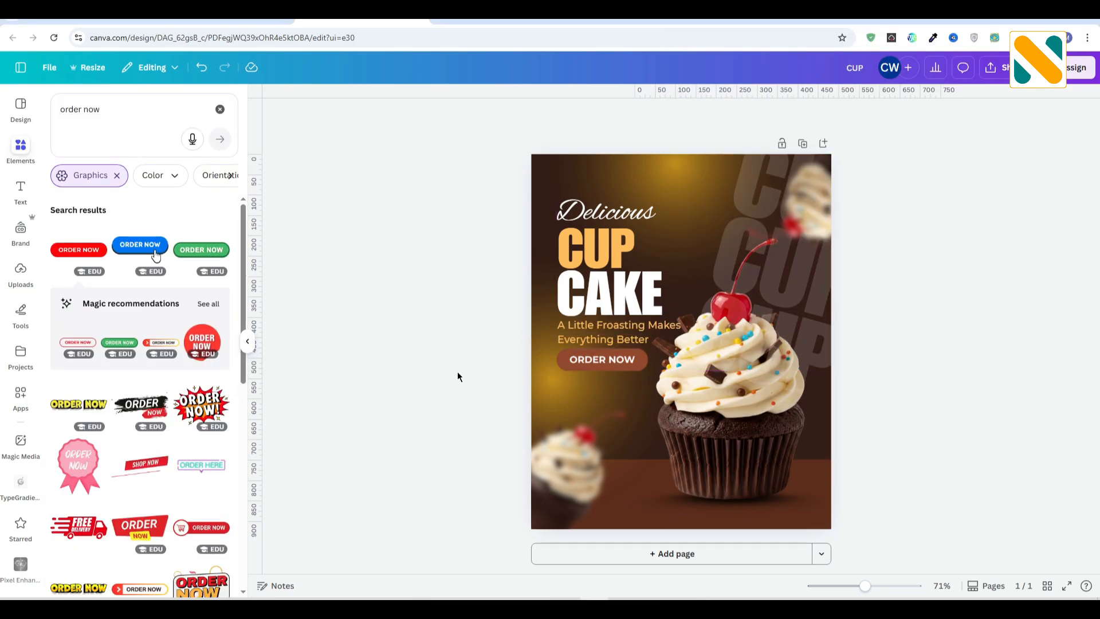
pyautogui.click(610, 213)
pyautogui.click(452, 300)
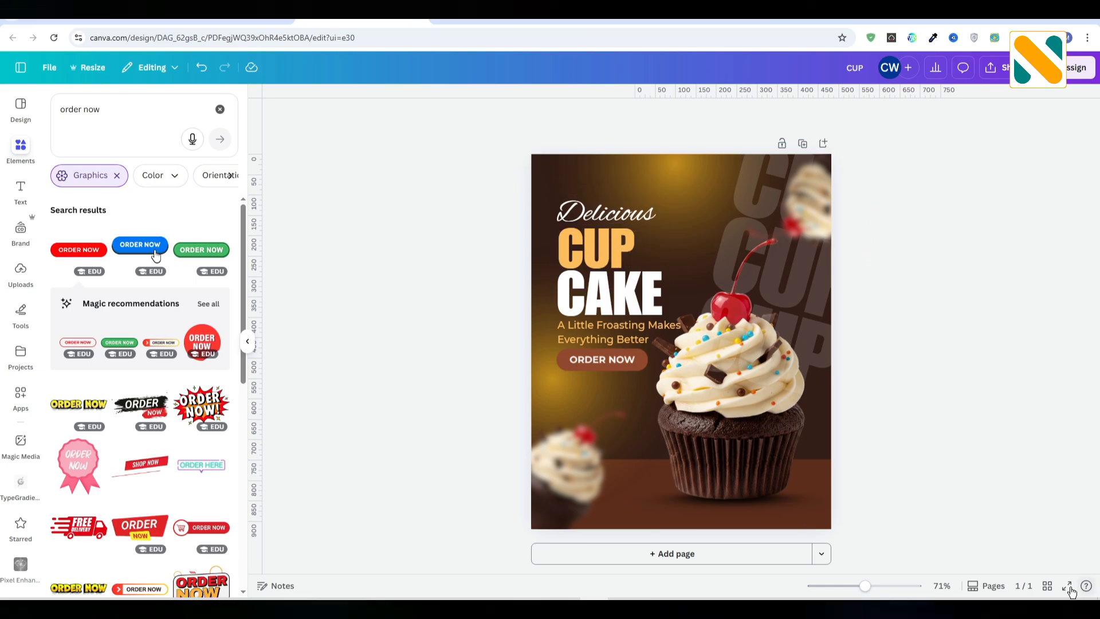